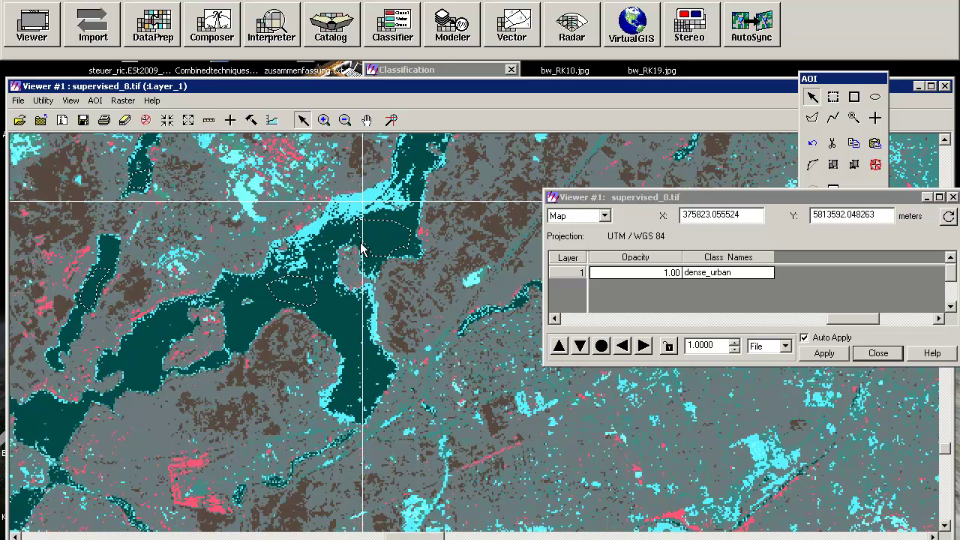
Move the inquire crosshair onto a field pixel and confirm it belongs to fields_1
click(363, 202)
drag(363, 201, 248, 201)
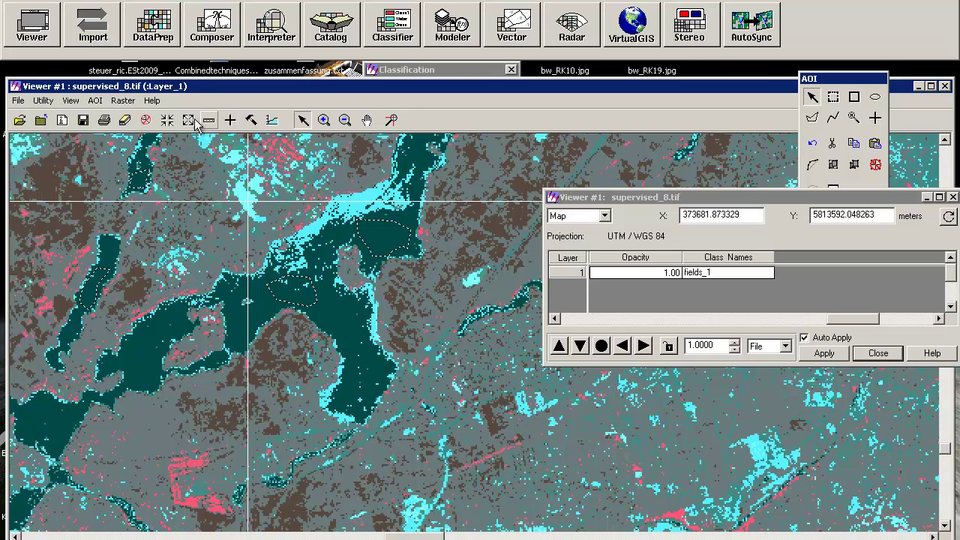
click(123, 100)
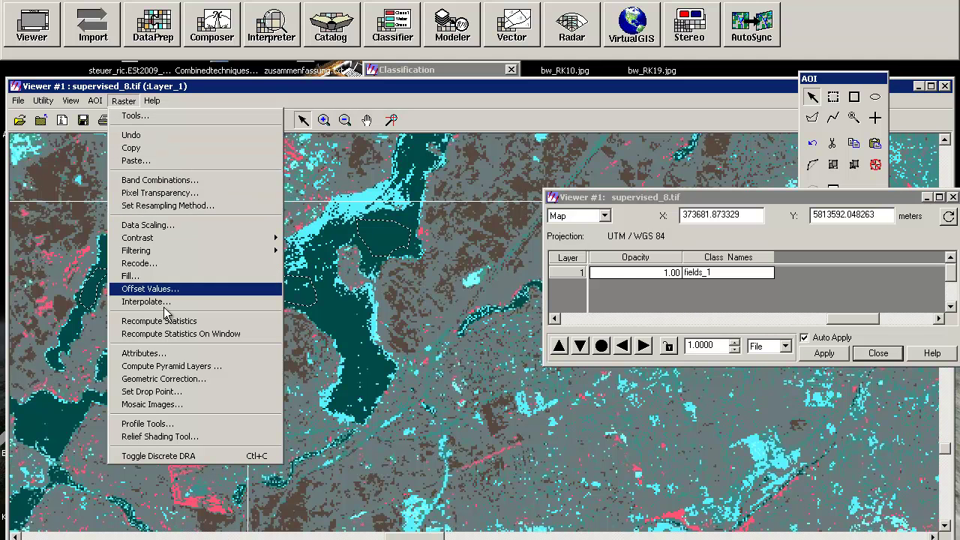
click(180, 334)
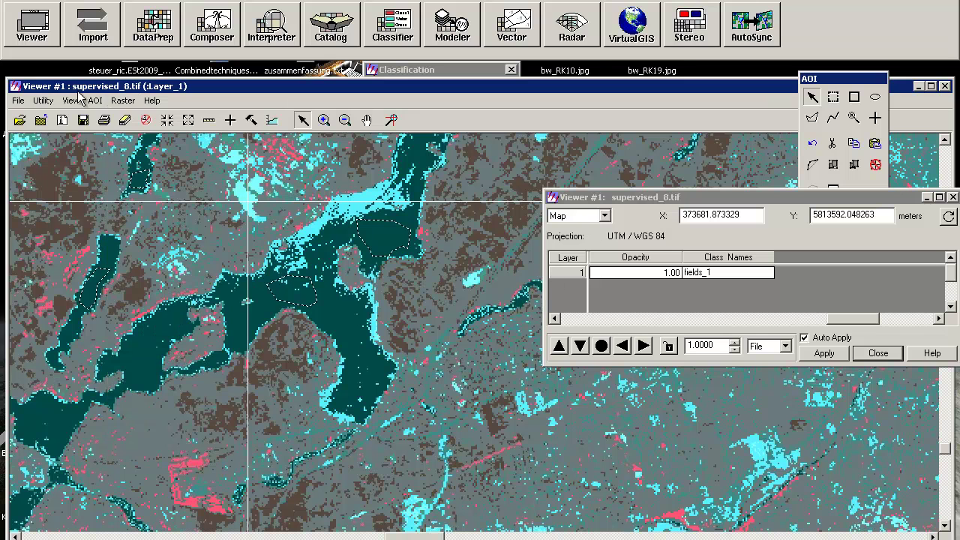
click(123, 101)
click(155, 354)
Set row 12 (suburban) colour to Red in the Raster Attribute Editor and save with Ja
click(954, 197)
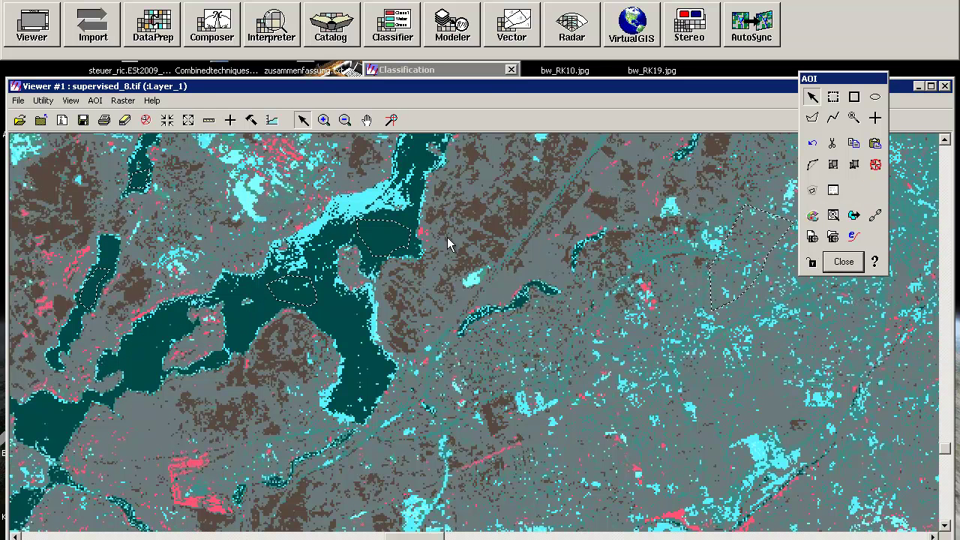
click(123, 101)
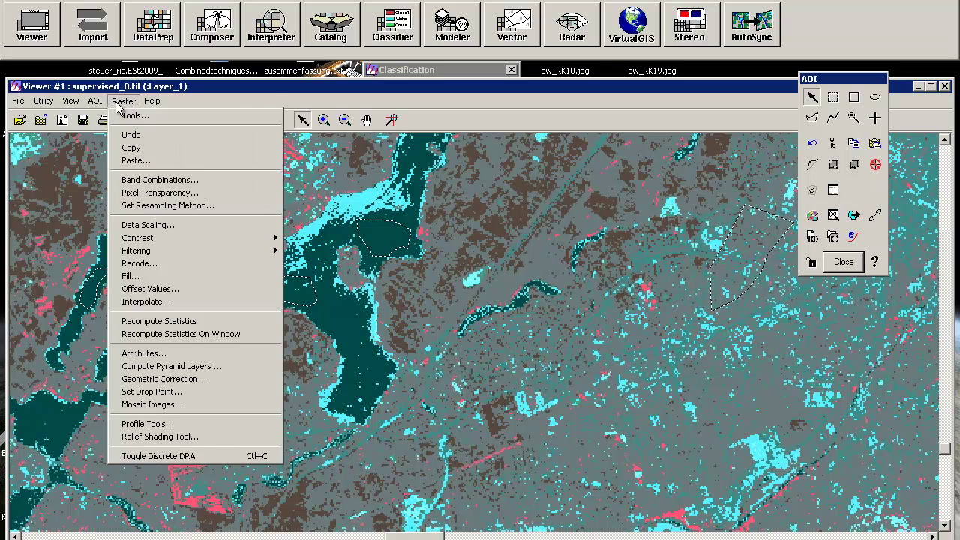
click(178, 366)
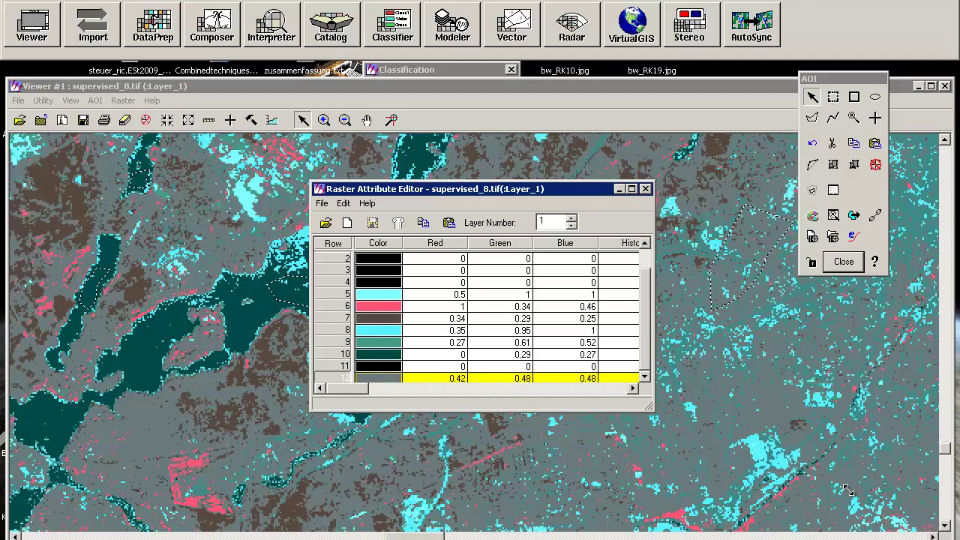
drag(848, 489, 852, 492)
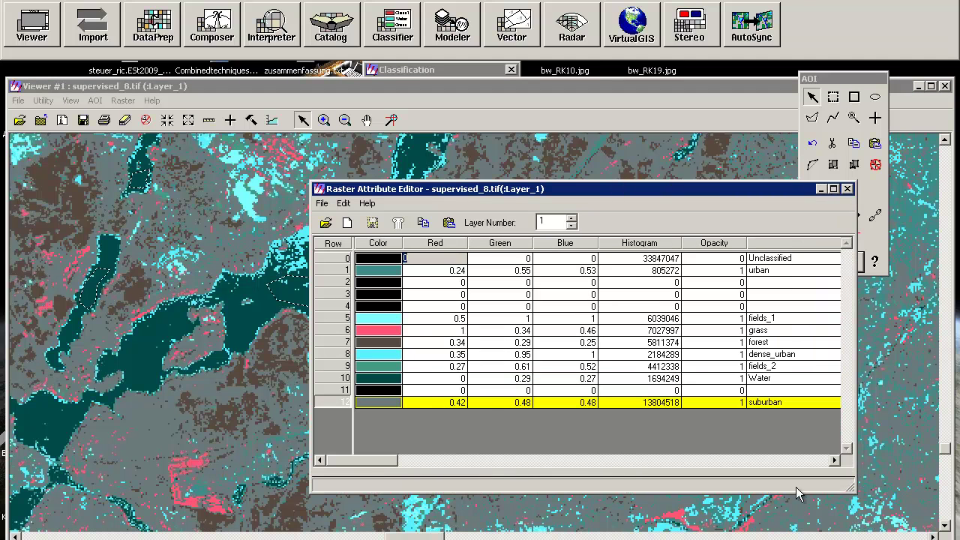
click(376, 403)
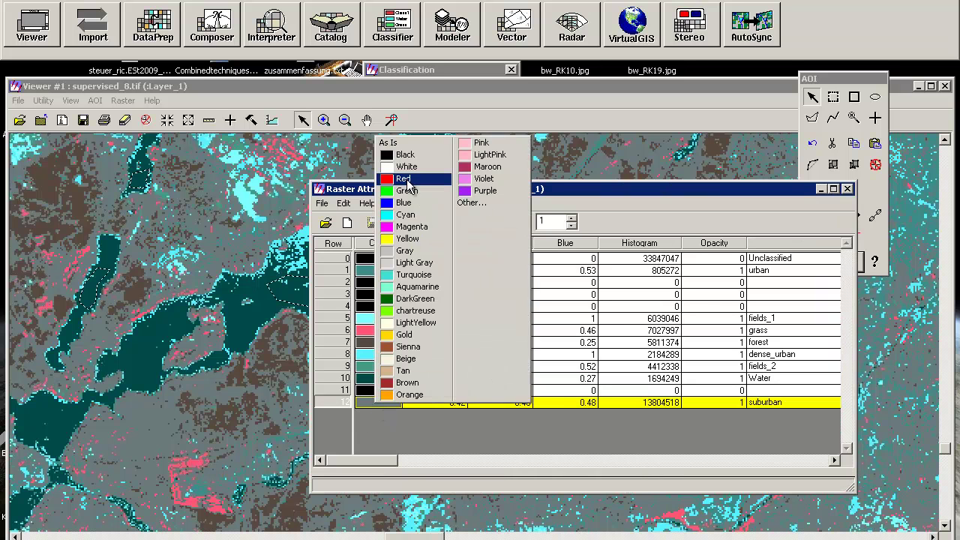
click(411, 182)
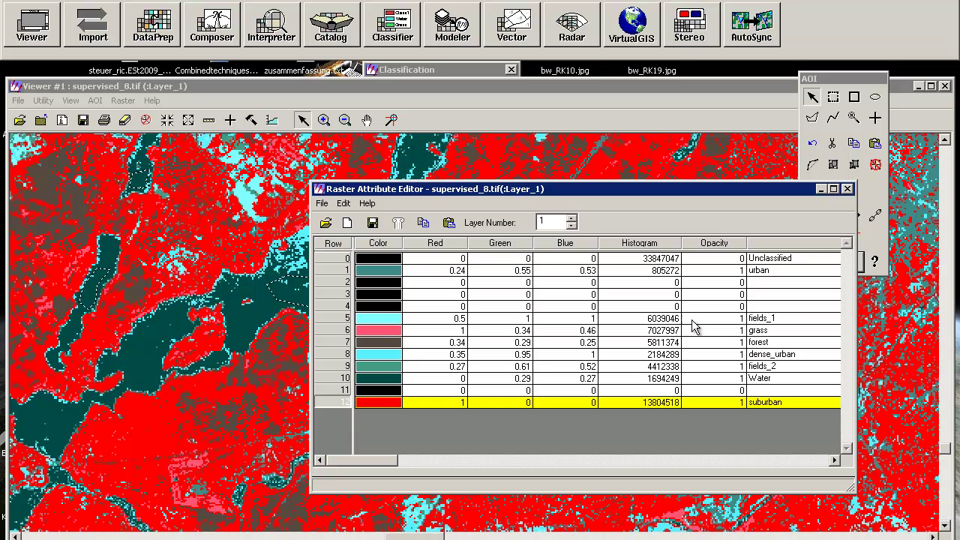
click(847, 189)
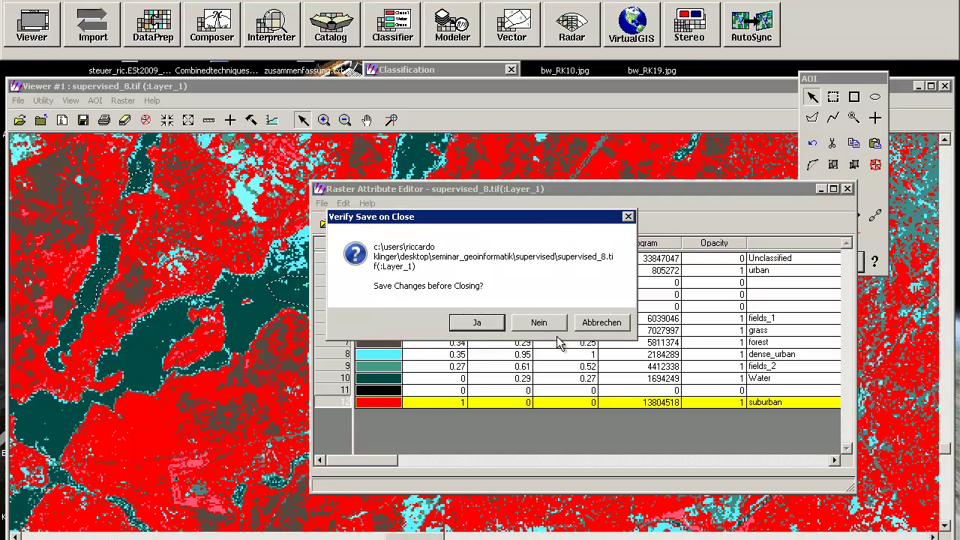
click(477, 324)
Zoom out to the whole recoloured image and recentre it in the viewer
click(345, 120)
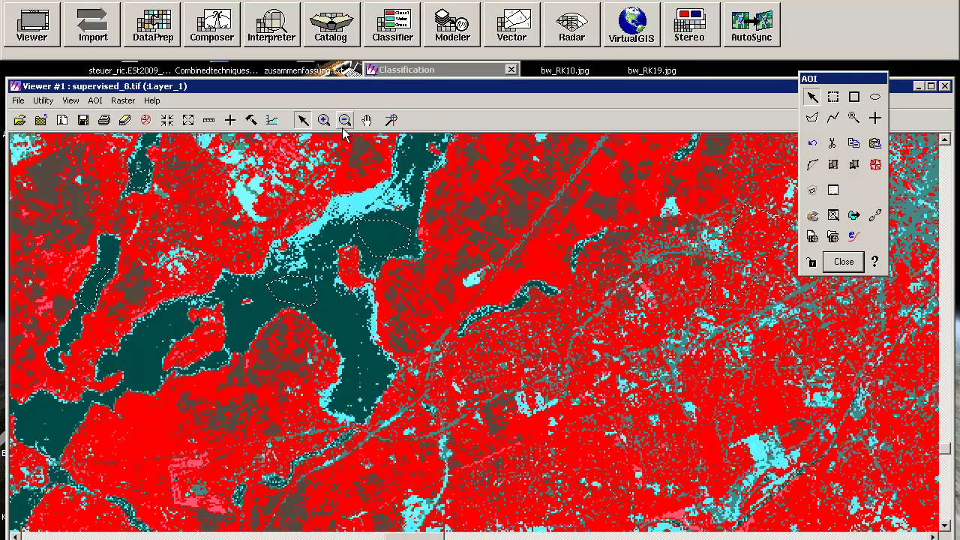
click(587, 351)
click(615, 350)
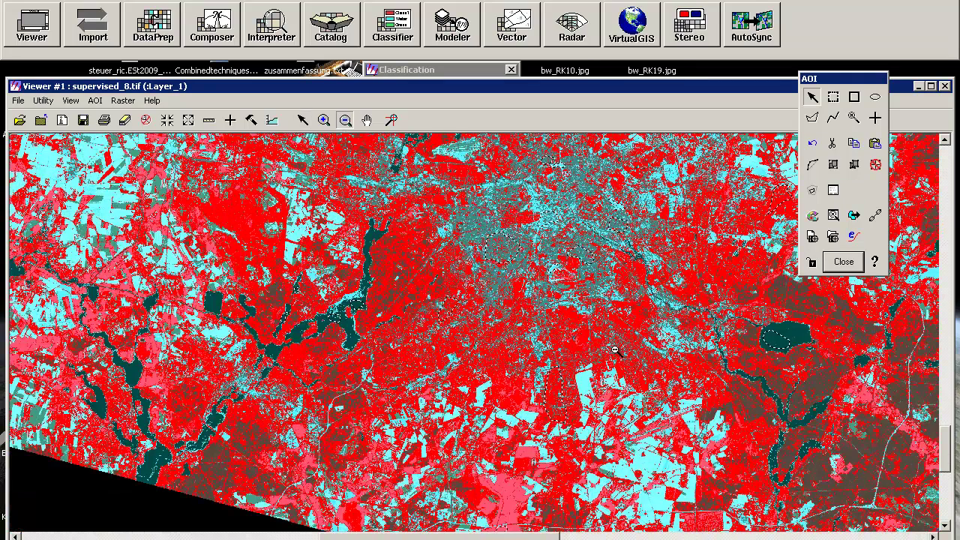
click(614, 350)
click(653, 305)
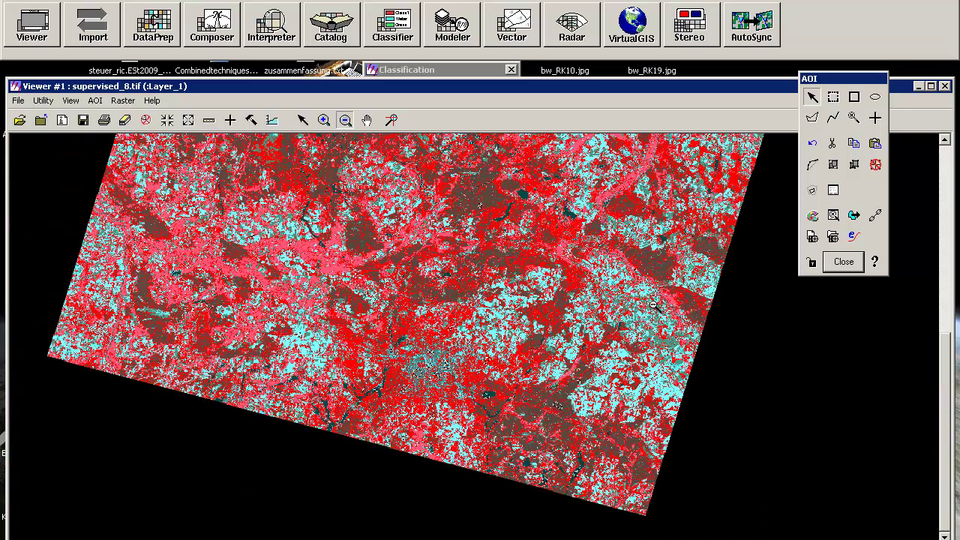
click(367, 120)
drag(369, 230, 401, 398)
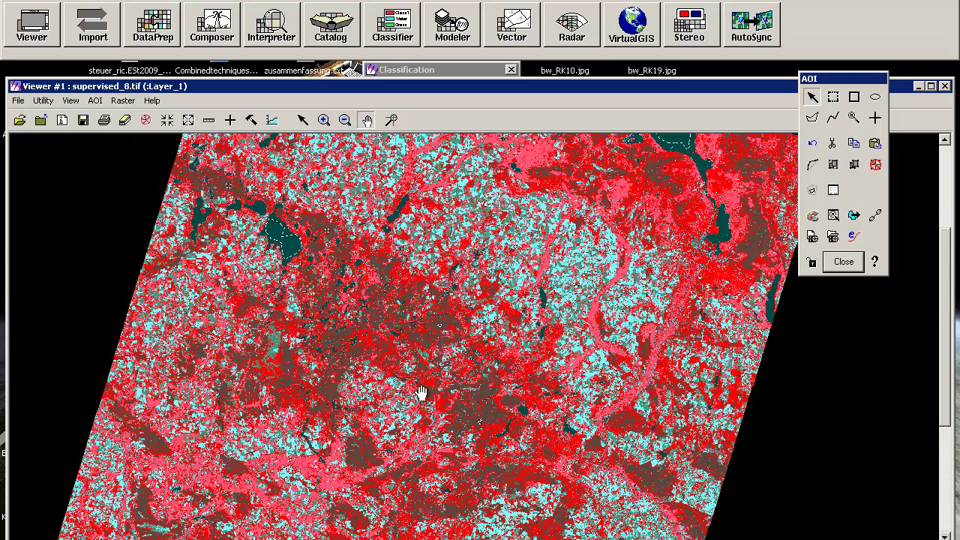
scroll(456, 337, down, 6)
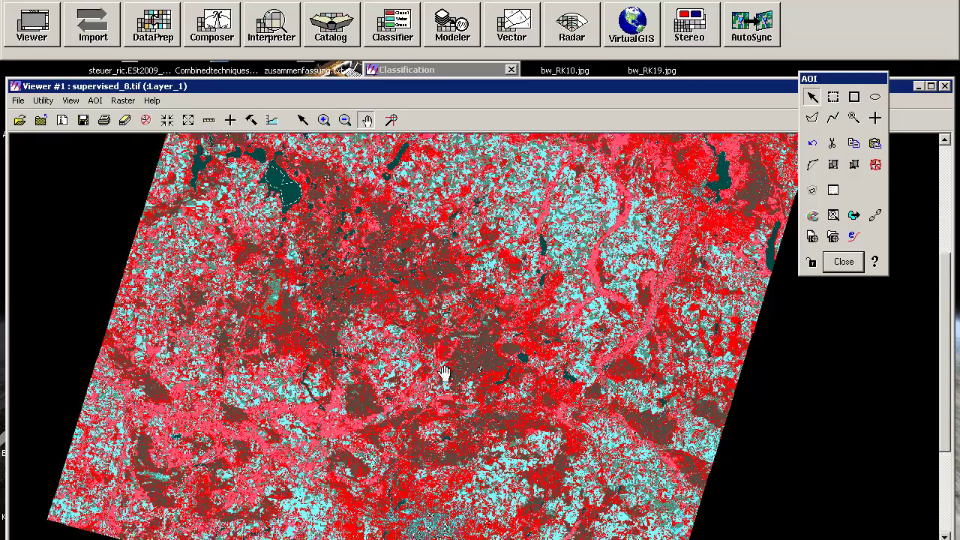
Zoom into the city centre and pan over the neighbouring areas and fields
click(324, 120)
drag(352, 306, 522, 442)
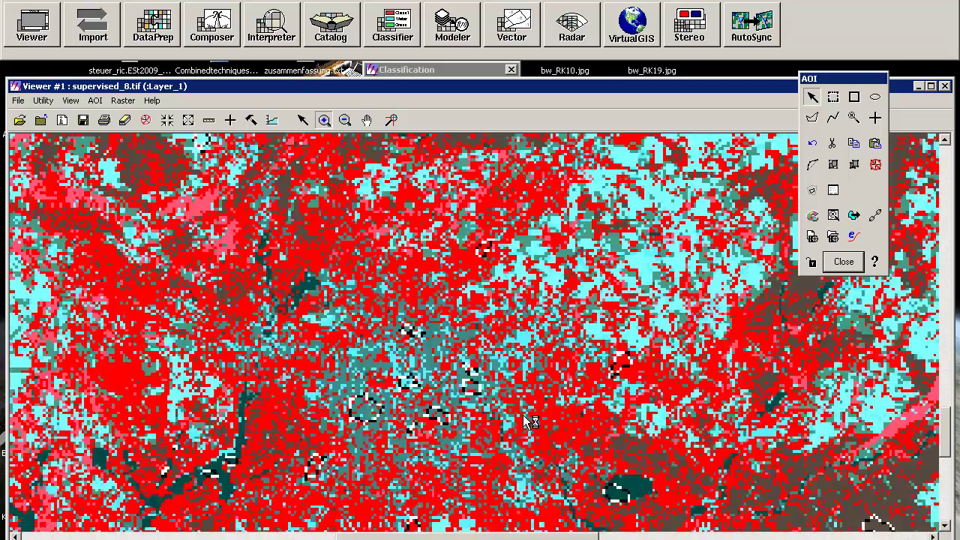
drag(307, 261, 609, 485)
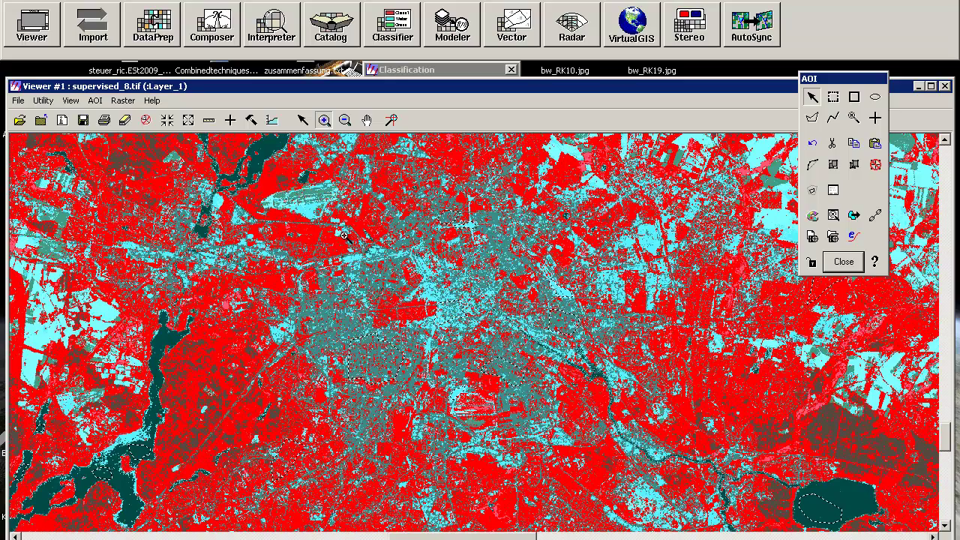
click(367, 120)
drag(304, 248, 522, 278)
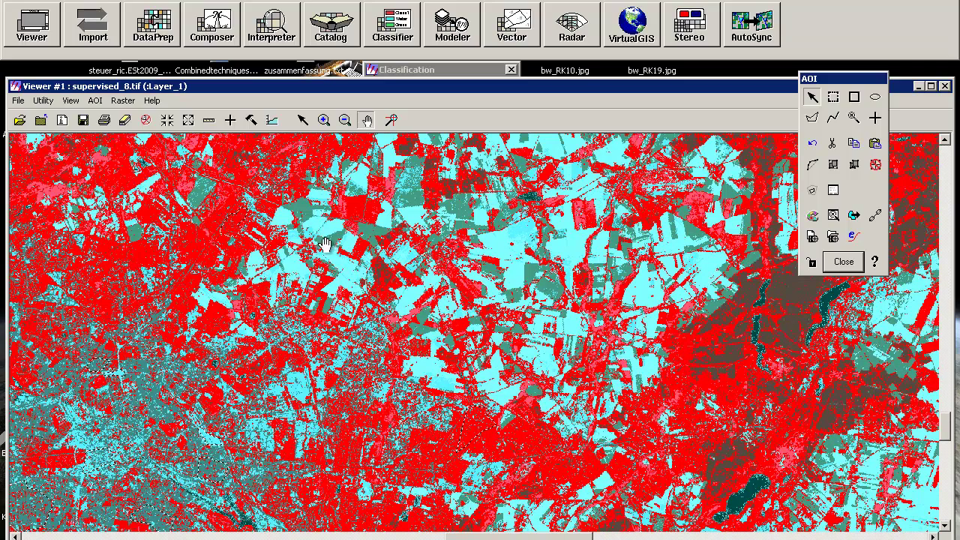
drag(300, 321, 442, 296)
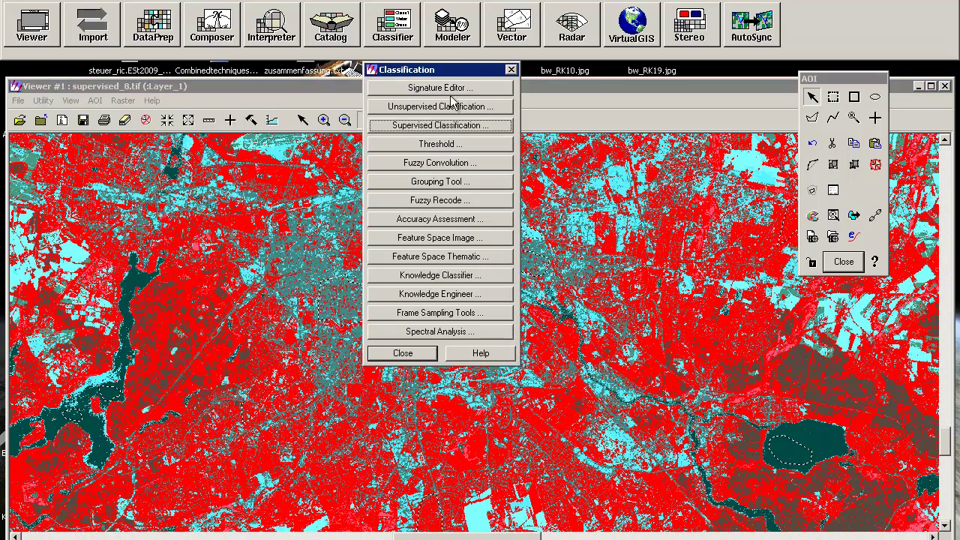
Load the super_8.sig signatures from the supervised folder into the Signature Editor
click(436, 88)
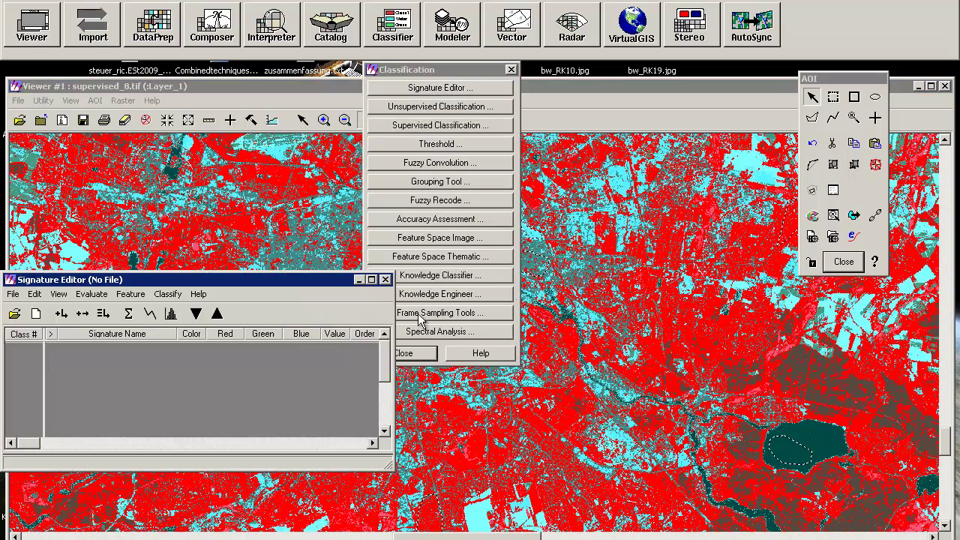
click(14, 313)
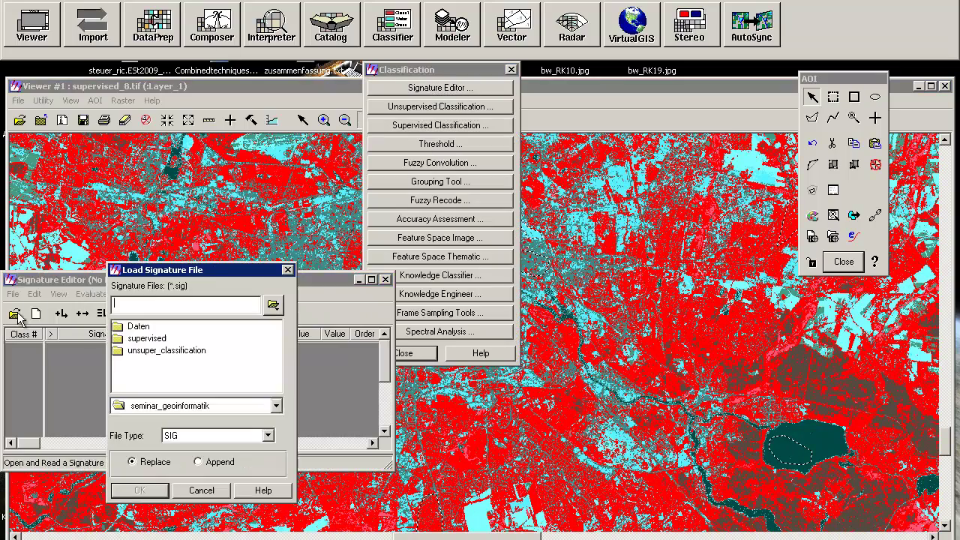
double_click(145, 338)
double_click(144, 331)
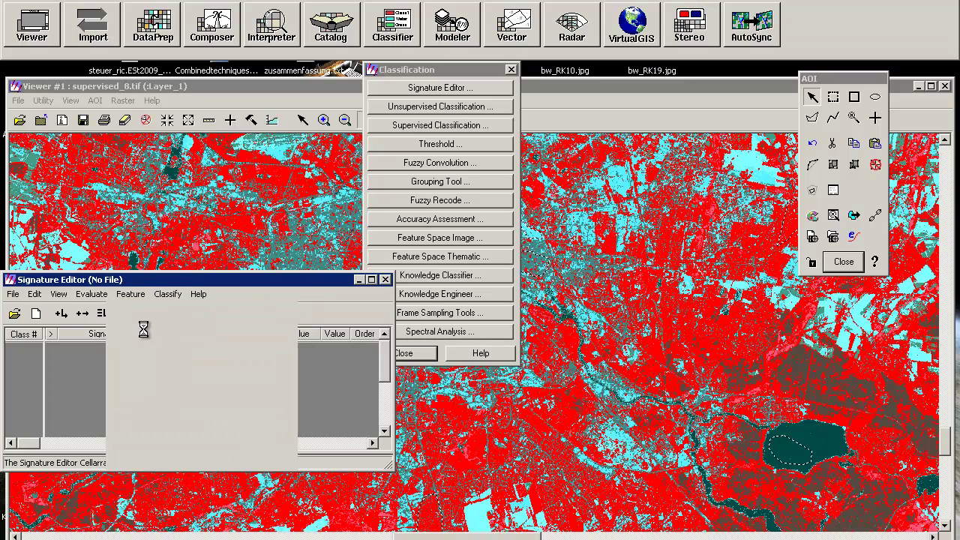
click(168, 294)
Start a supervised classification with output file supervised_8_minim_dist.tif as TIFF in the supervised folder
click(169, 321)
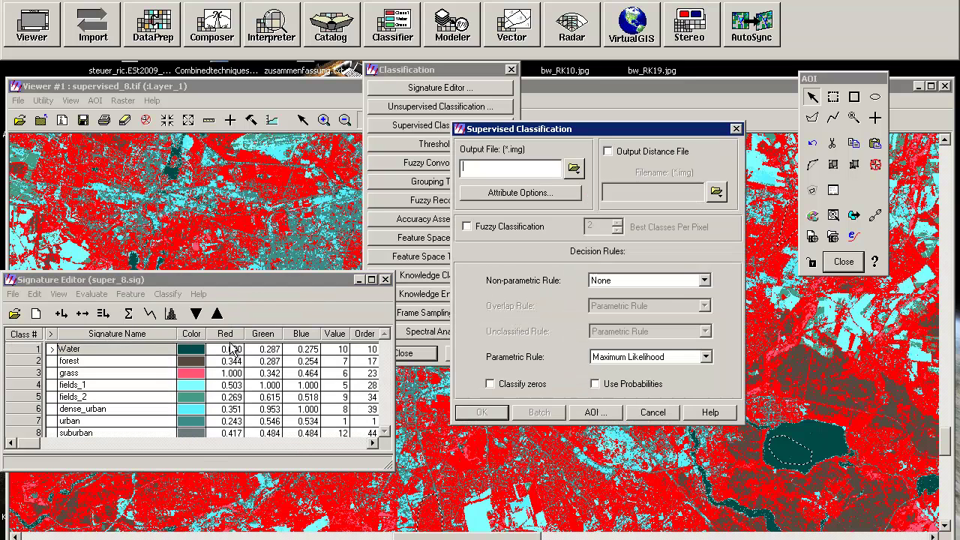
click(573, 167)
double_click(457, 214)
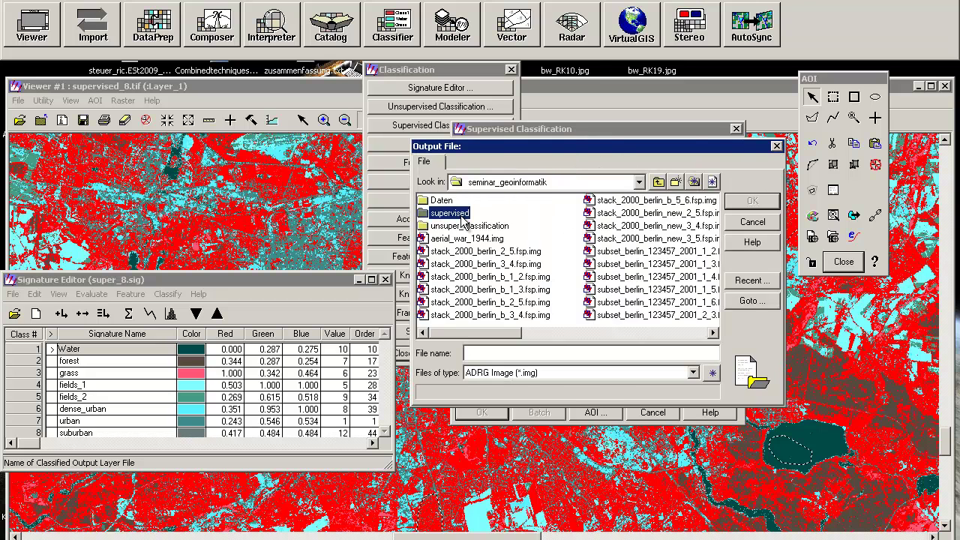
click(502, 373)
scroll(605, 335, down, 10)
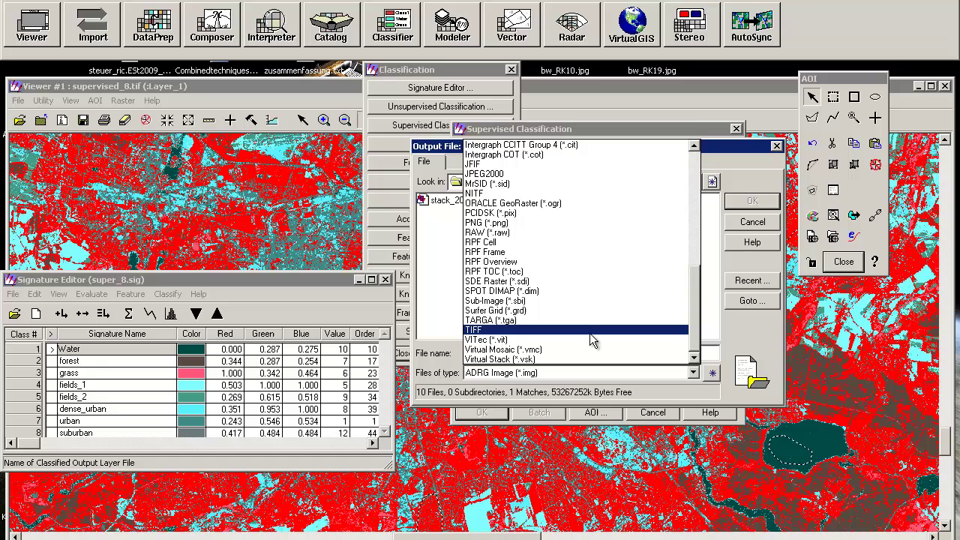
click(590, 331)
click(458, 213)
click(512, 351)
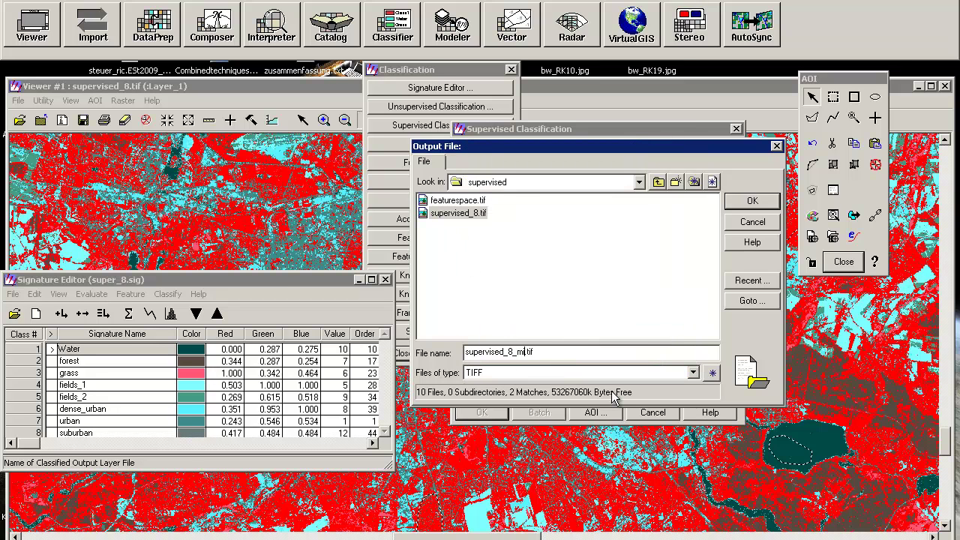
text(_minim_dist)
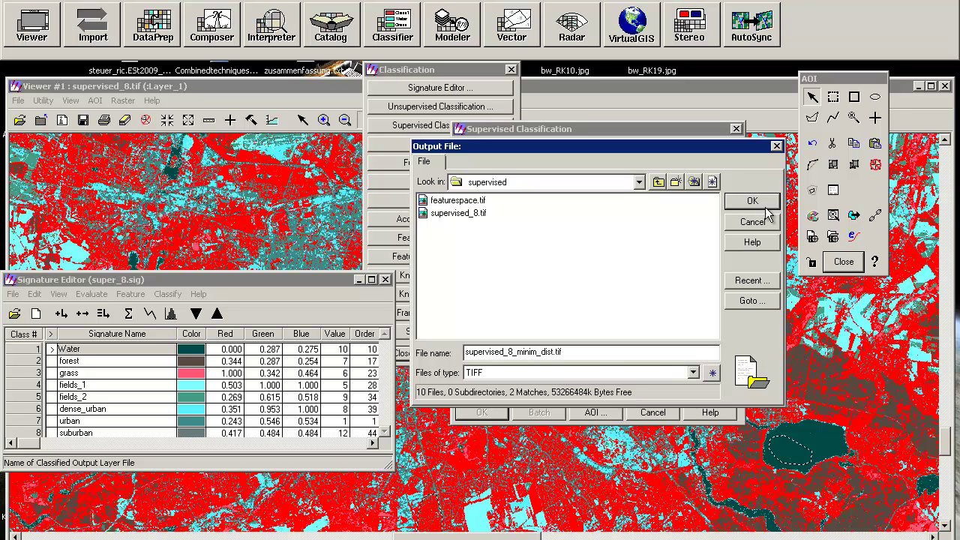
click(764, 209)
Set the parametric rule to Minimum Distance and run the classification
click(653, 357)
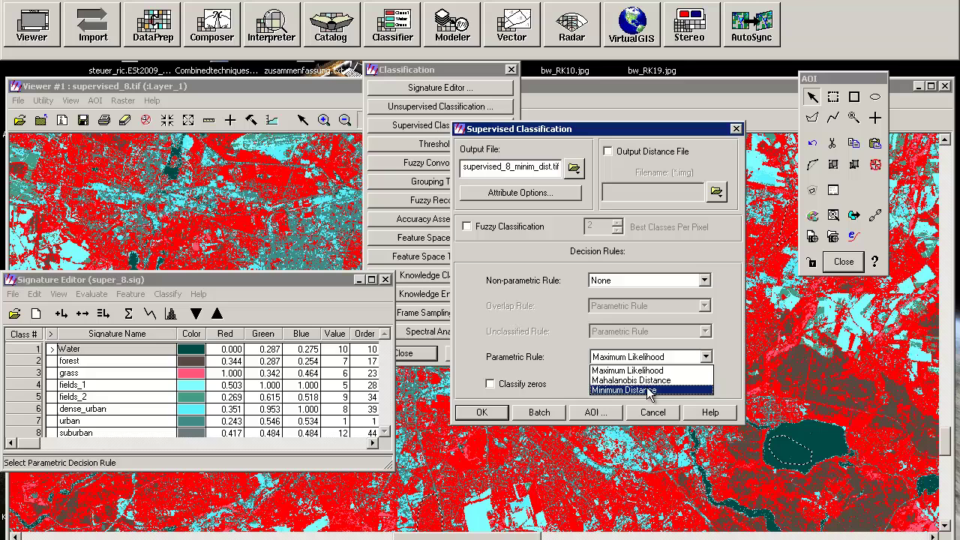
click(650, 391)
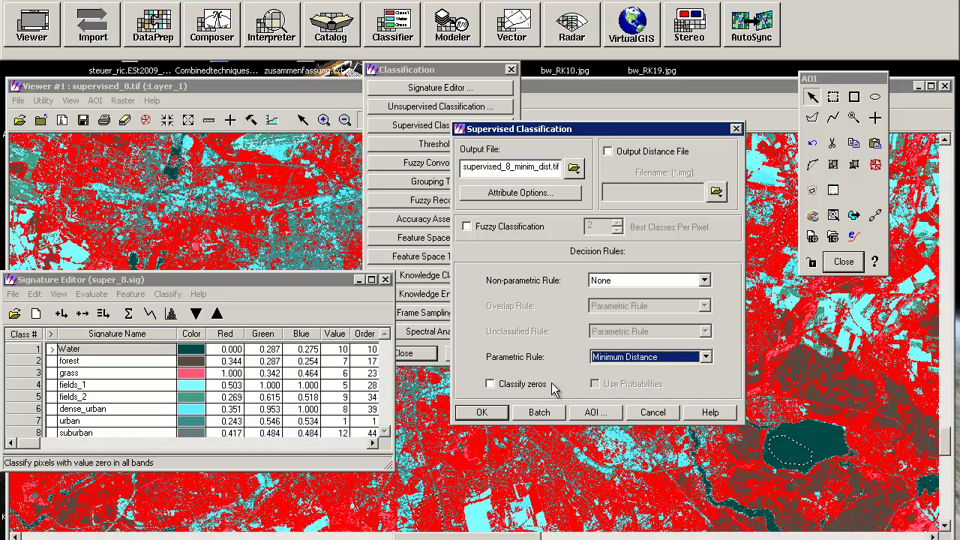
click(482, 412)
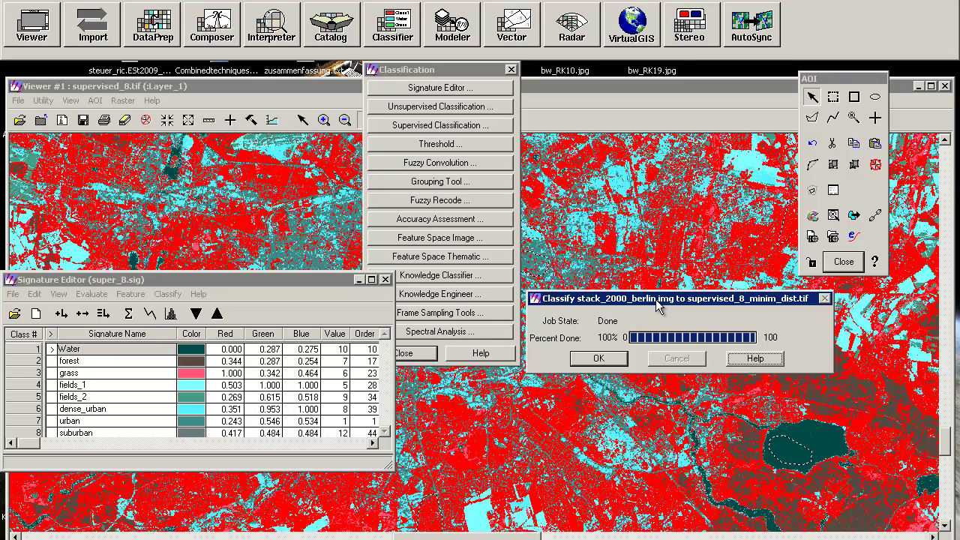
Choose supervised_8_minim_dist.tif as the layer to add to Viewer #1 and review its Raster Options
click(599, 358)
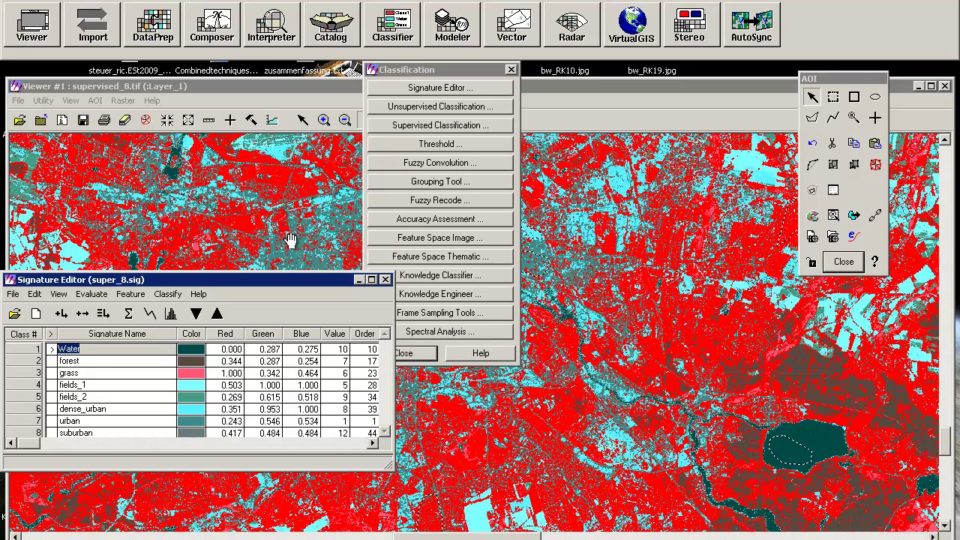
click(198, 87)
click(20, 120)
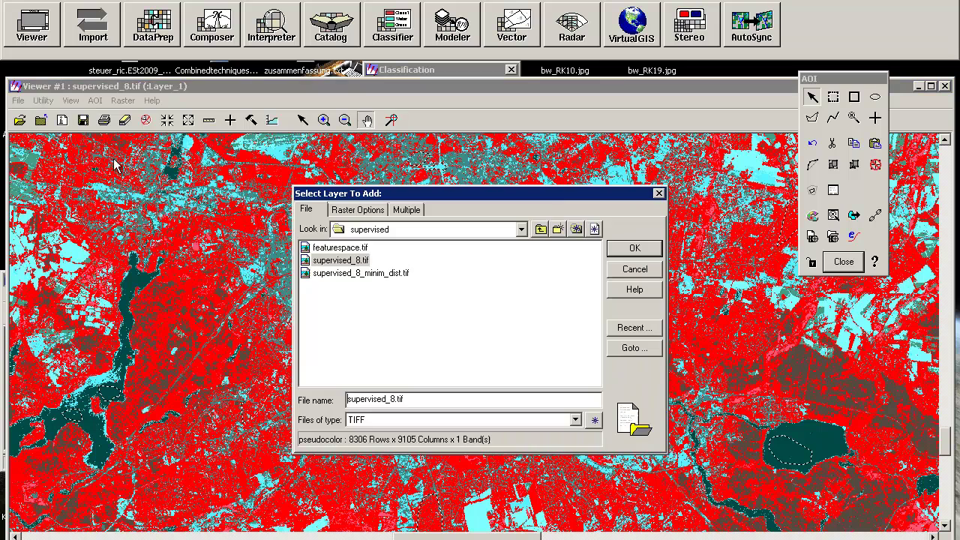
click(347, 273)
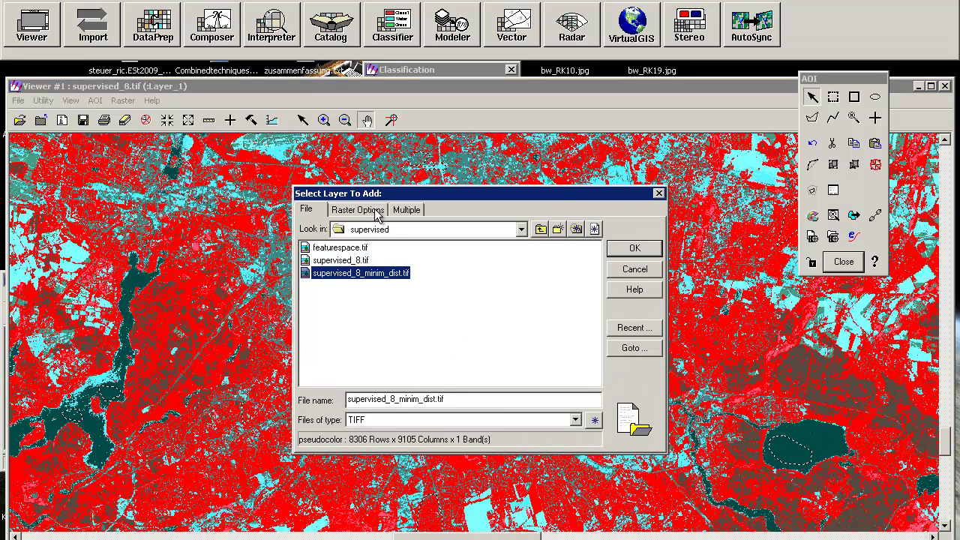
click(358, 210)
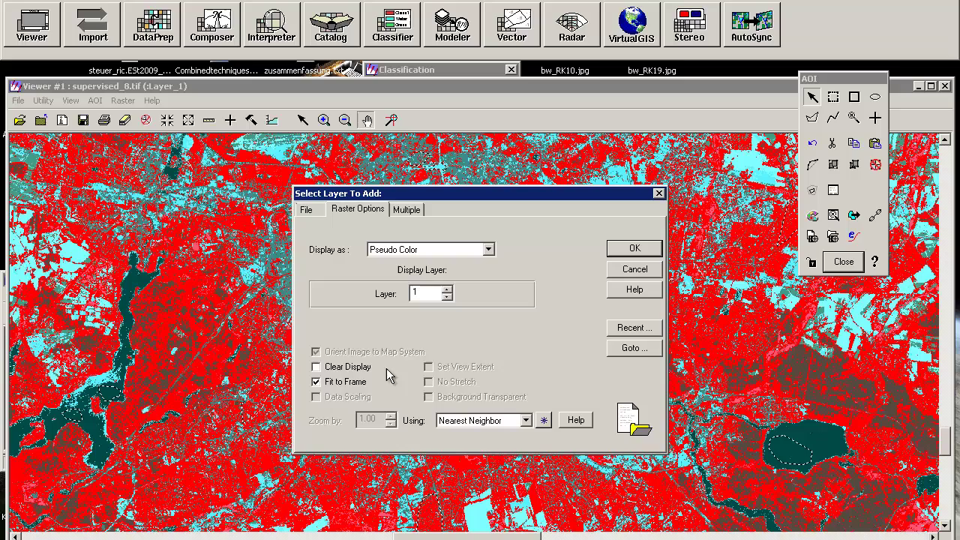
click(347, 386)
Display supervised_8_minim_dist.tif in the viewer, pan, and zoom in on the lake area
click(635, 249)
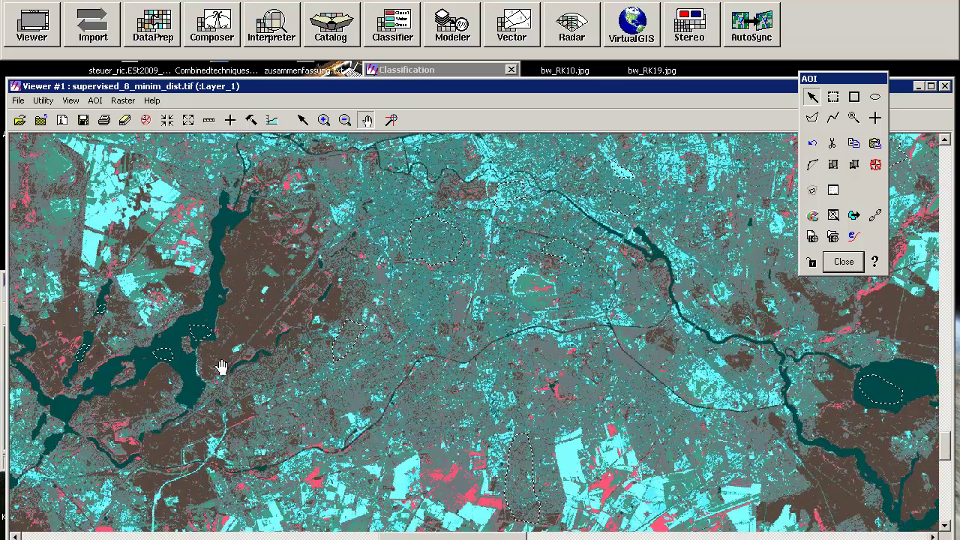
drag(220, 364, 342, 296)
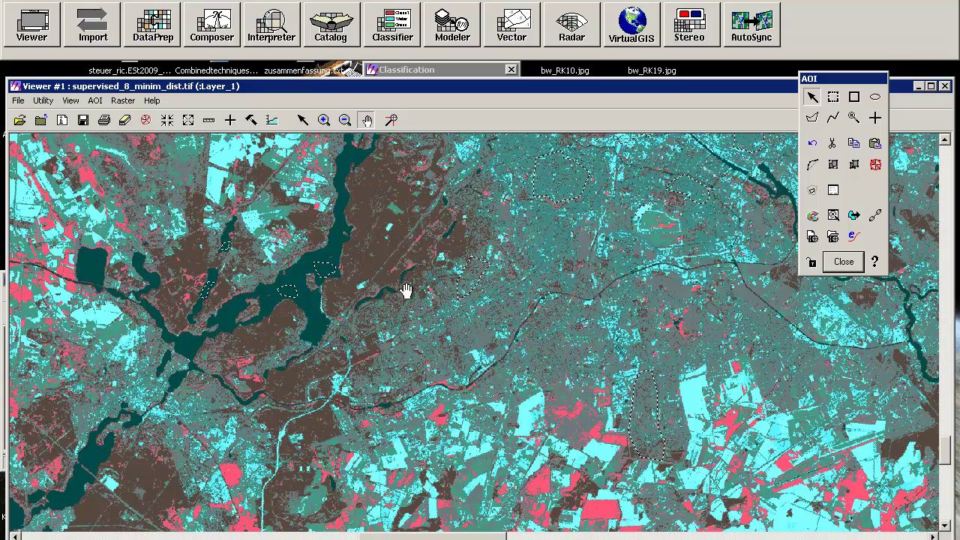
click(324, 121)
drag(252, 239, 369, 343)
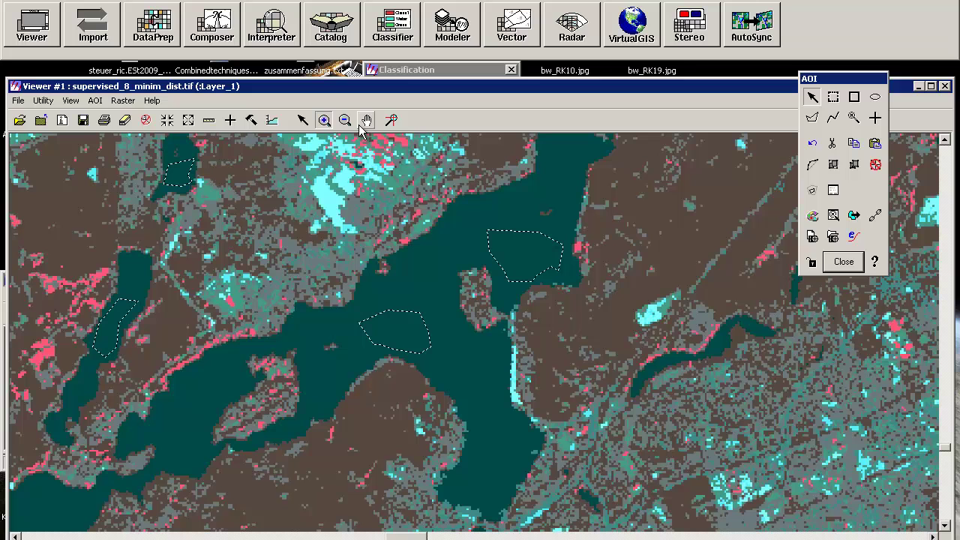
click(18, 100)
mouse_move(71, 102)
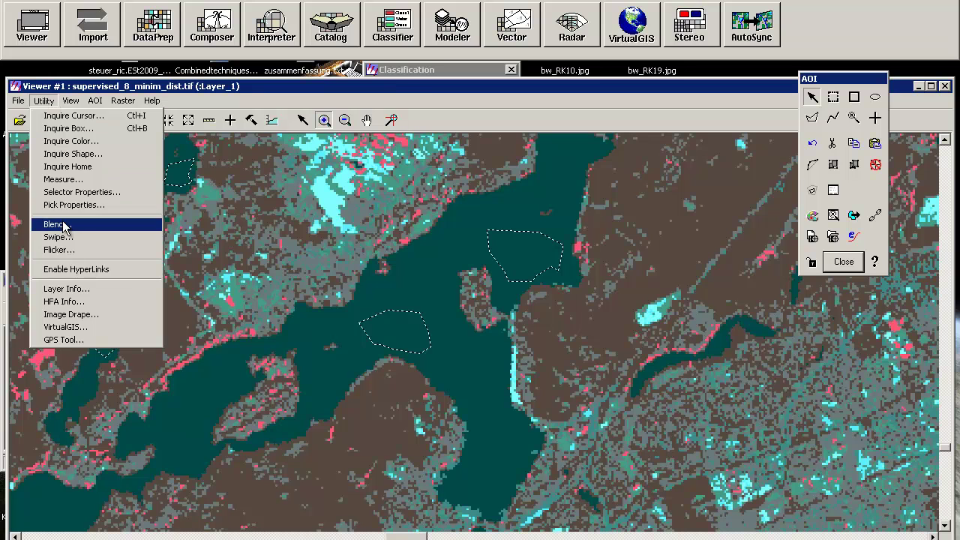
Fade the classified map out with Blend/Fade to reveal the image beneath
click(63, 220)
drag(492, 154, 391, 169)
drag(438, 119, 843, 138)
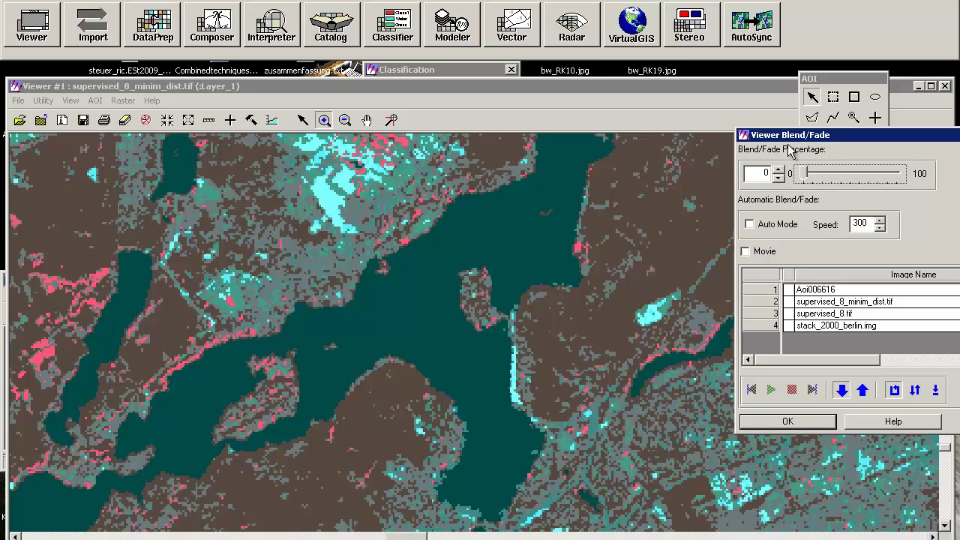
click(820, 425)
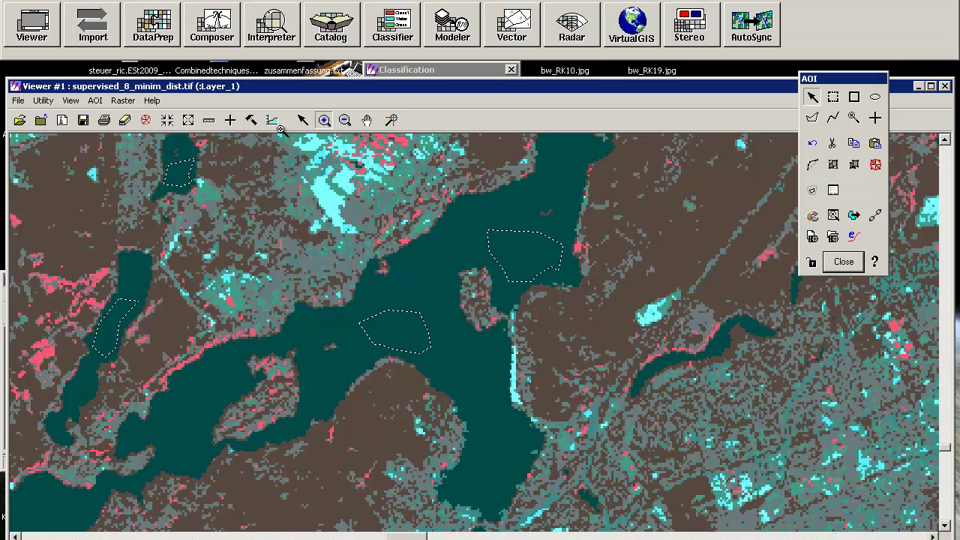
Delete the Aoi layer in Arrange Layers and apply the removal
click(123, 101)
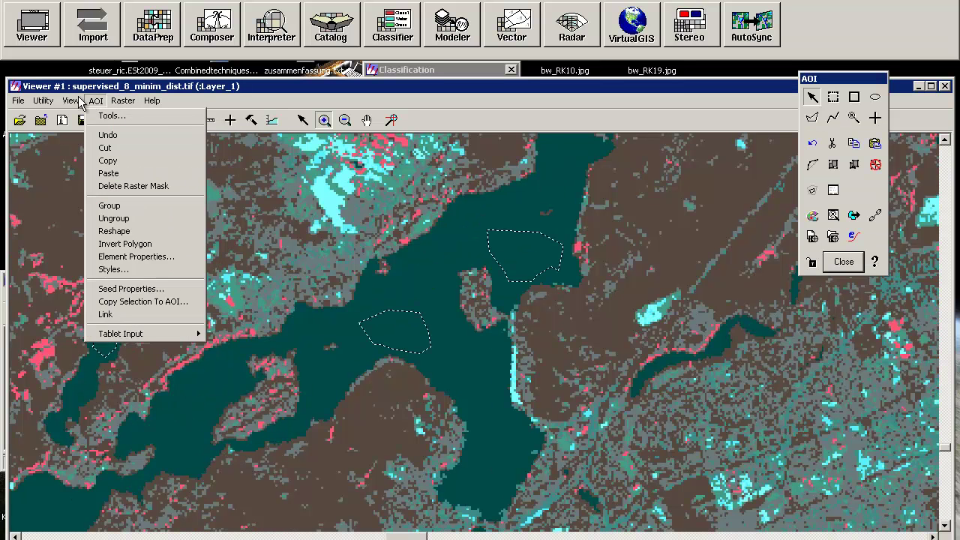
click(75, 116)
right_click(73, 11)
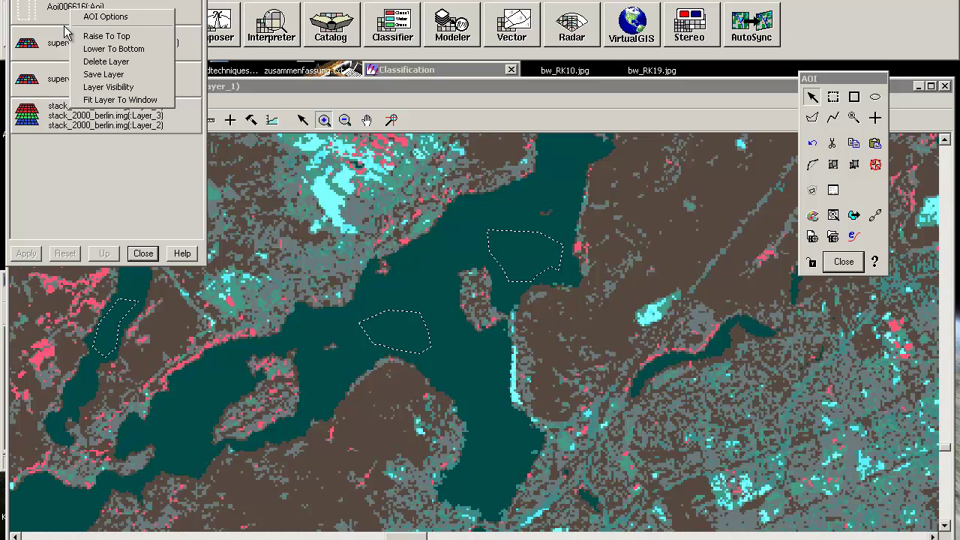
click(80, 63)
click(26, 252)
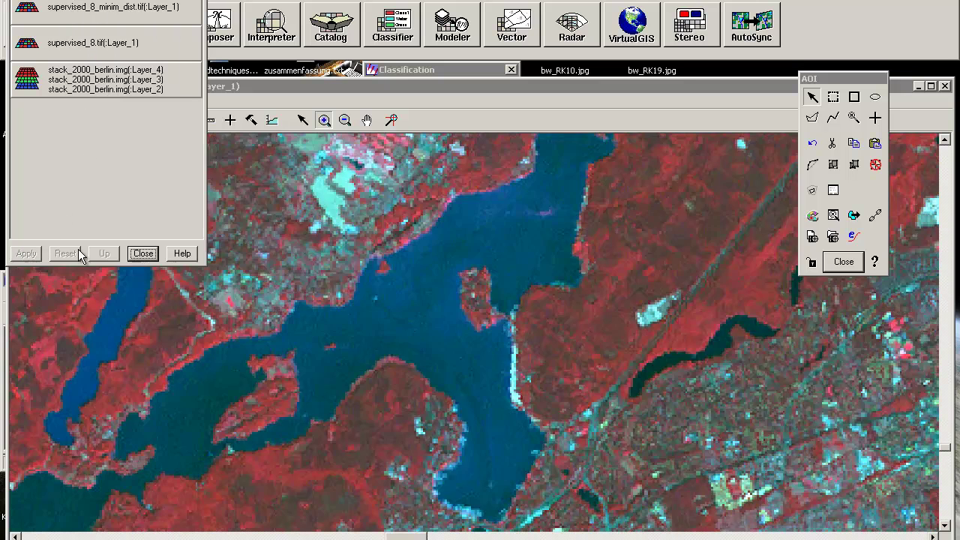
click(143, 253)
Reopen Blend/Fade, compare the layers, and finish with the classified map at 100
click(42, 99)
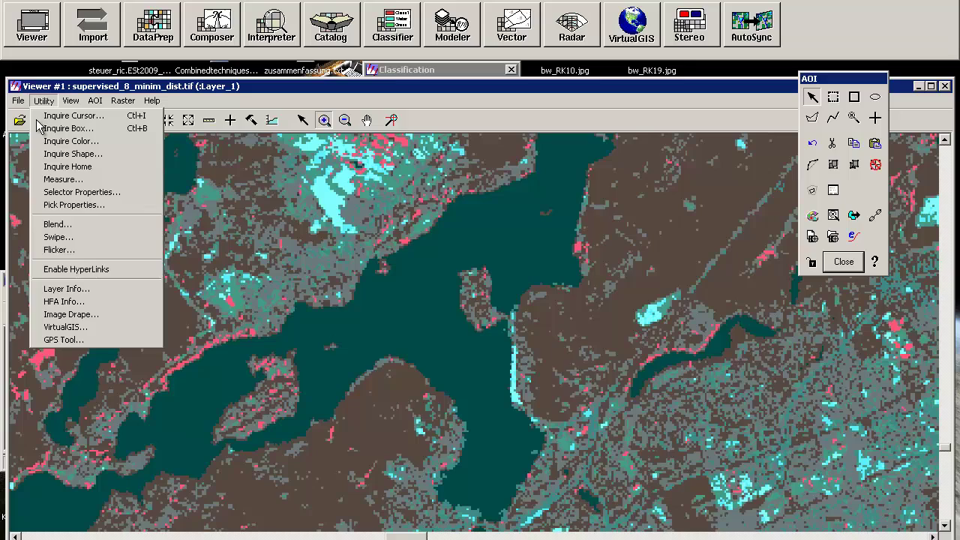
click(118, 225)
drag(493, 153, 384, 160)
drag(414, 120, 775, 169)
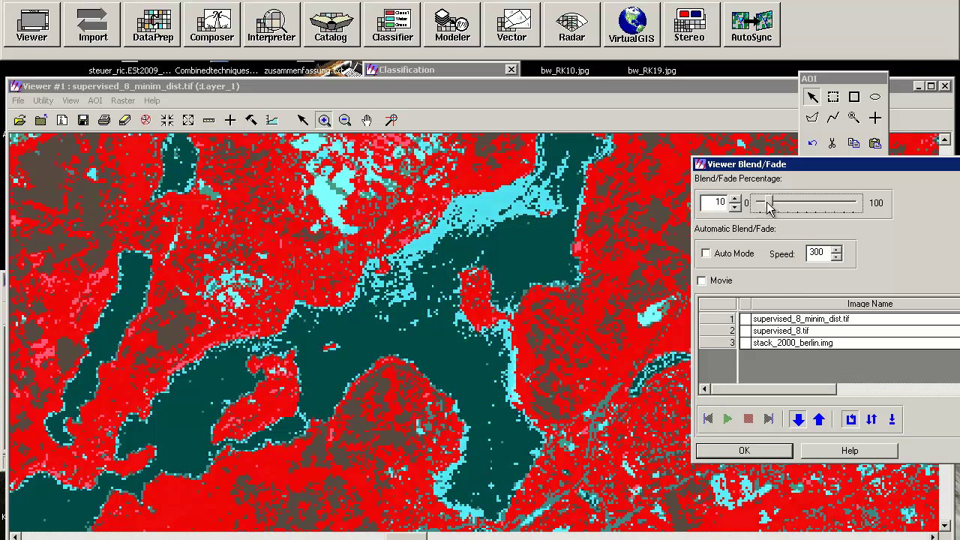
drag(762, 202, 881, 206)
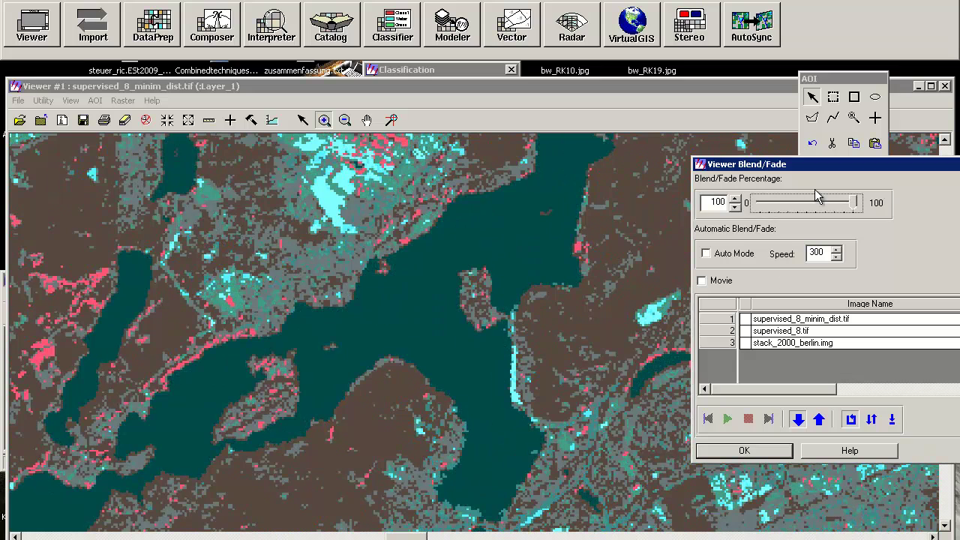
click(742, 452)
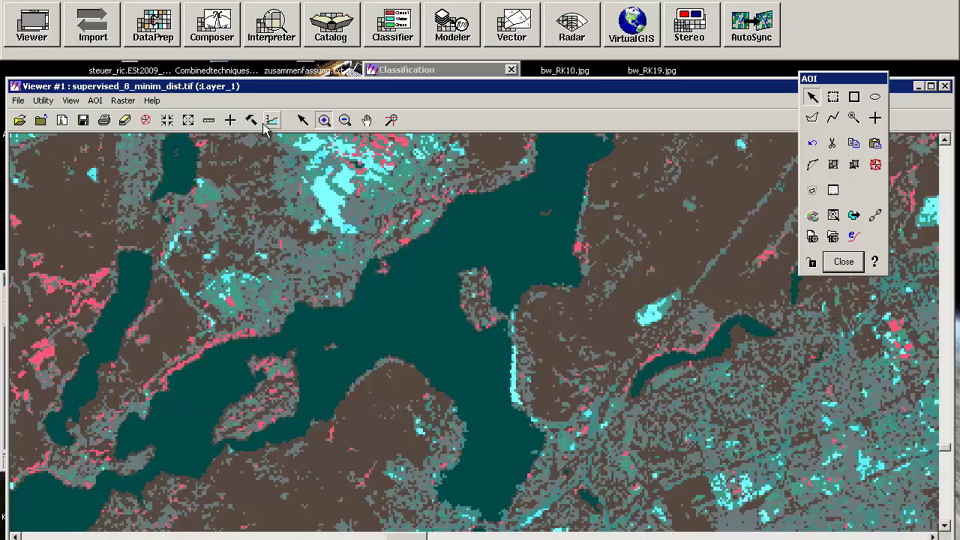
Zoom out to the whole scene and open the enlarged attribute table for the Minimum Distance map
click(366, 120)
drag(795, 285, 456, 342)
click(345, 120)
click(503, 285)
click(675, 367)
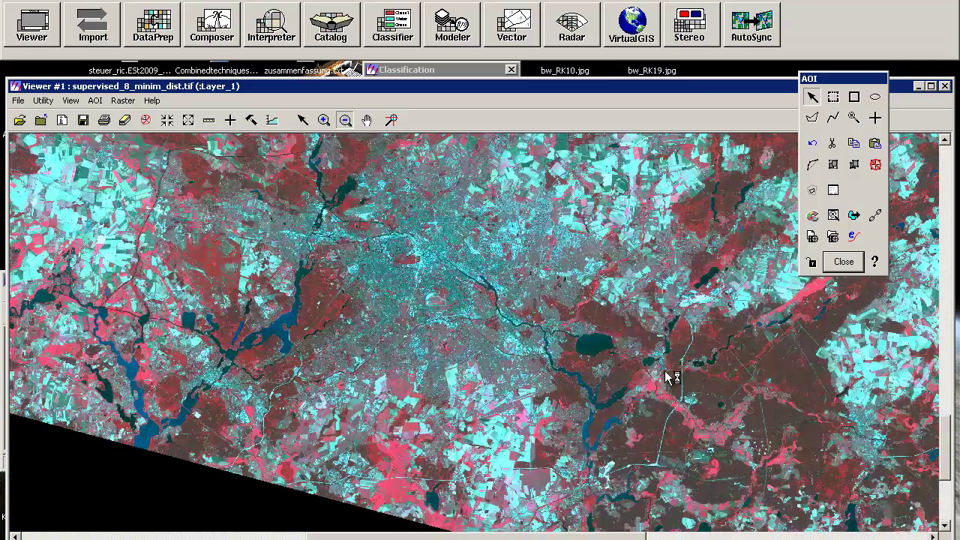
click(123, 100)
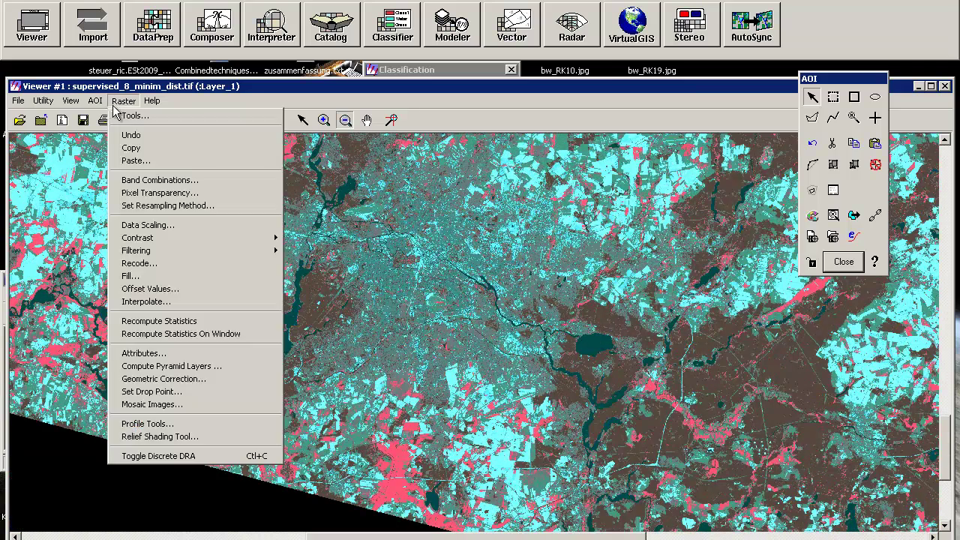
click(150, 353)
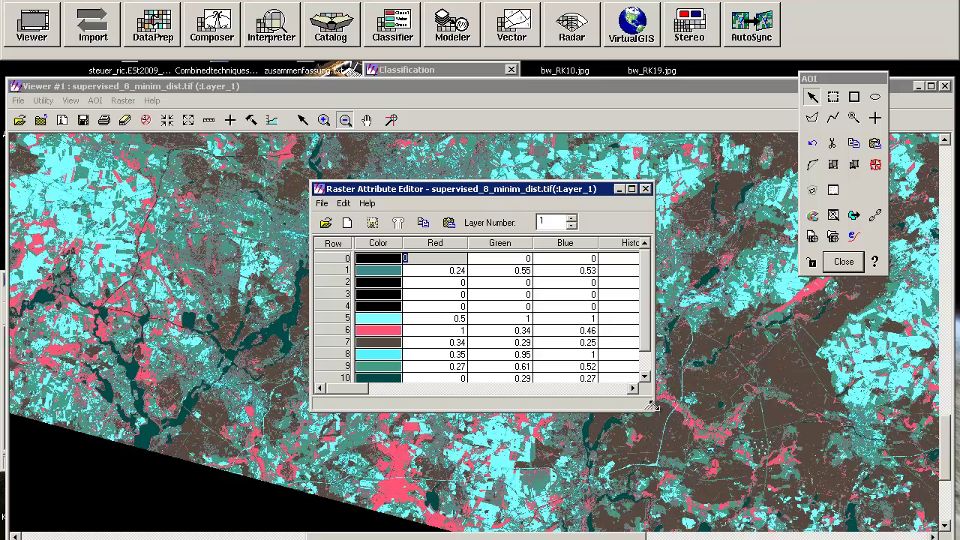
drag(777, 513, 789, 504)
drag(369, 484, 347, 463)
drag(336, 283, 338, 306)
drag(385, 483, 345, 421)
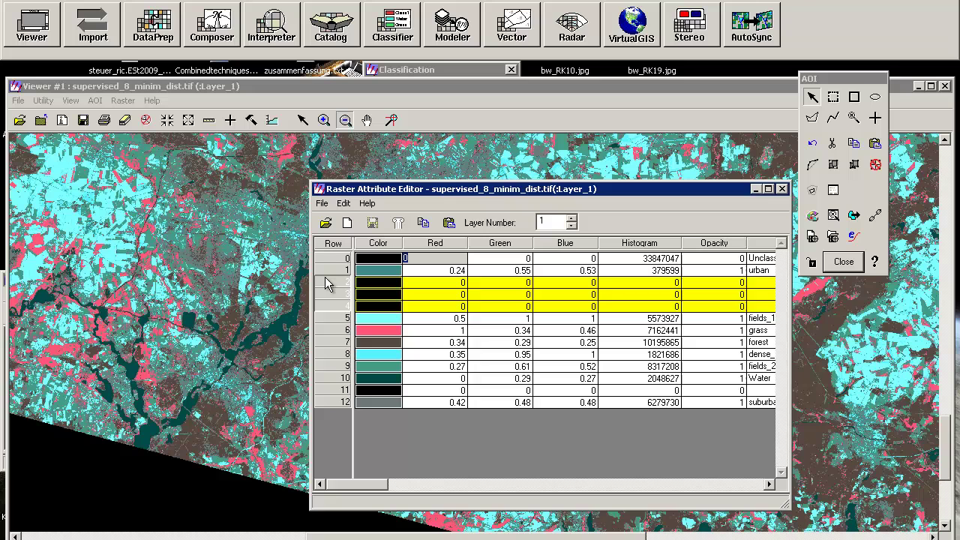
drag(366, 486, 538, 480)
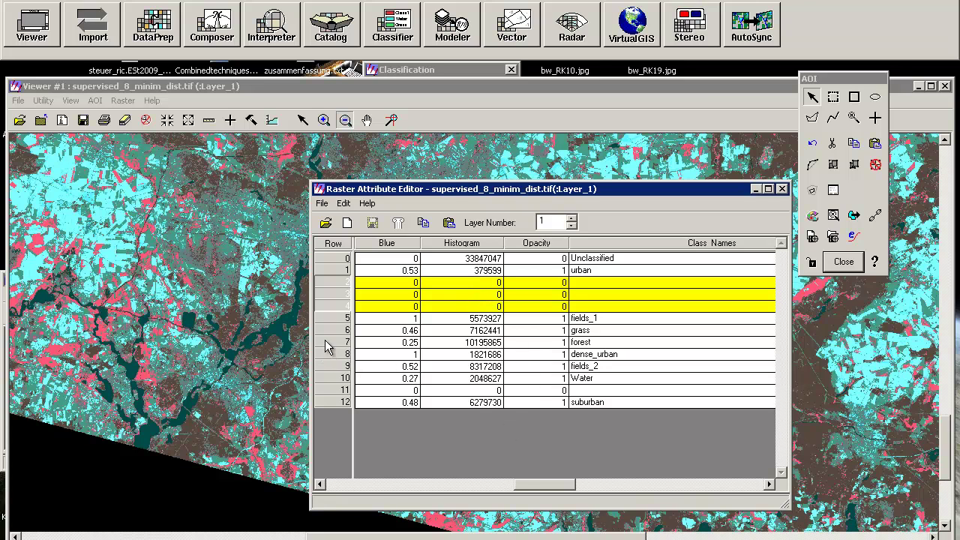
Set row 12 (suburban) colour to Red and save the attribute change with Ja
click(333, 402)
drag(536, 484, 372, 492)
click(380, 404)
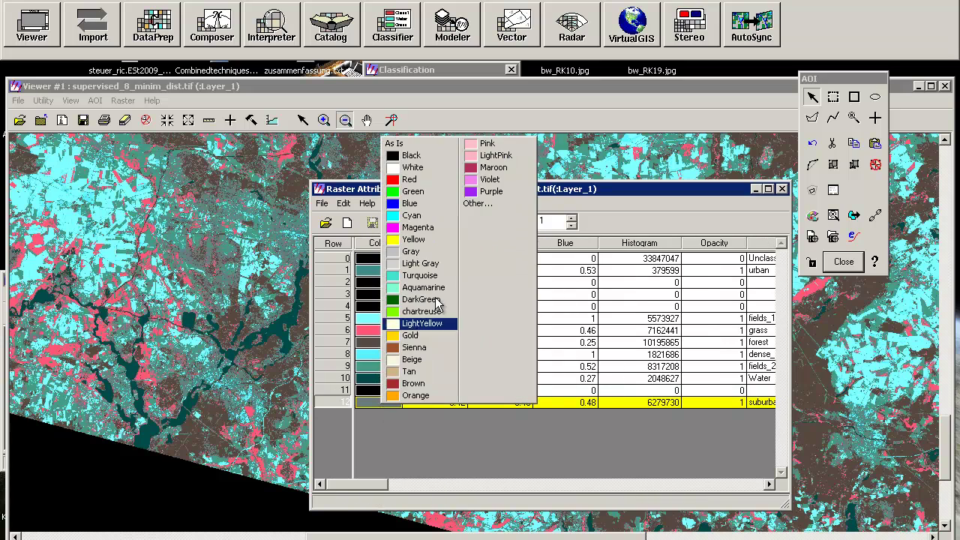
click(409, 177)
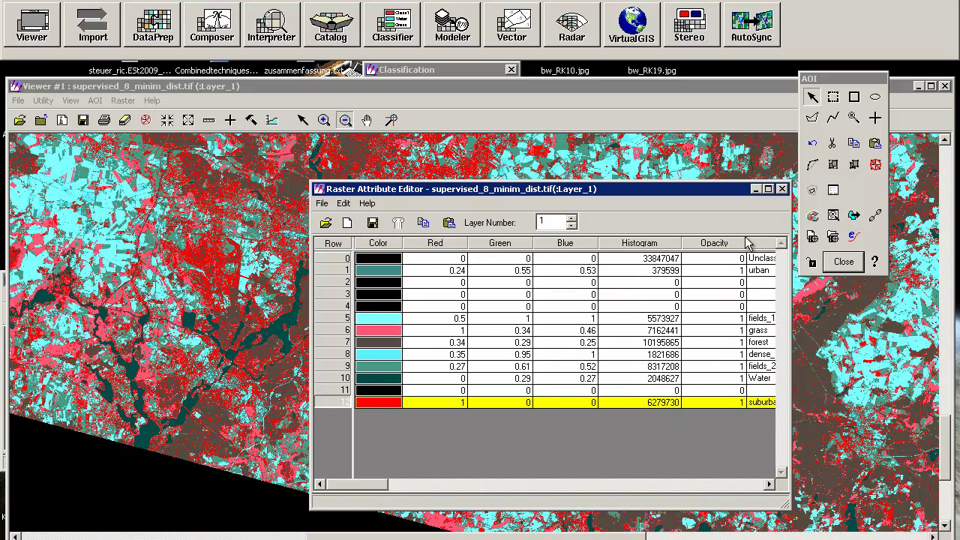
click(782, 188)
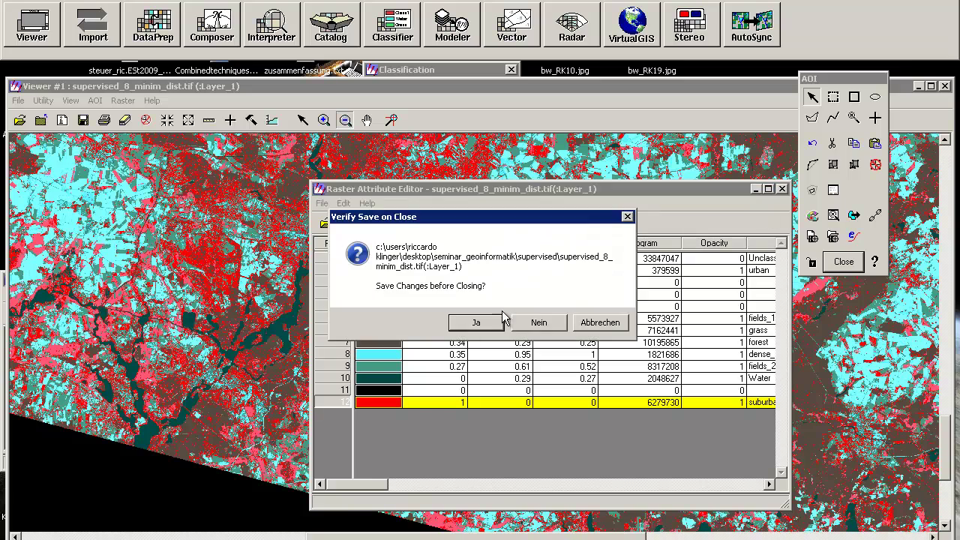
click(491, 331)
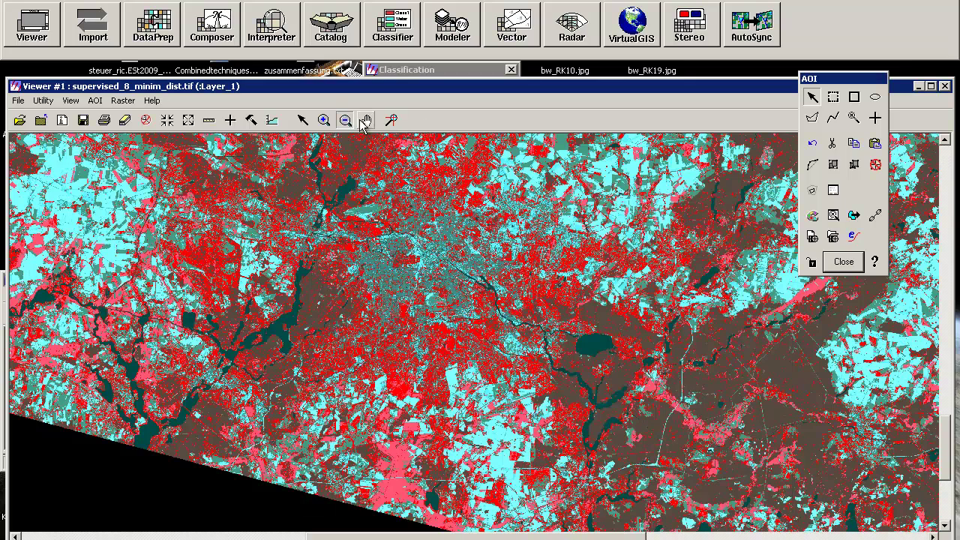
Pan the Minimum Distance map and zoom into the area beside the river
click(333, 171)
click(368, 121)
drag(550, 221, 450, 292)
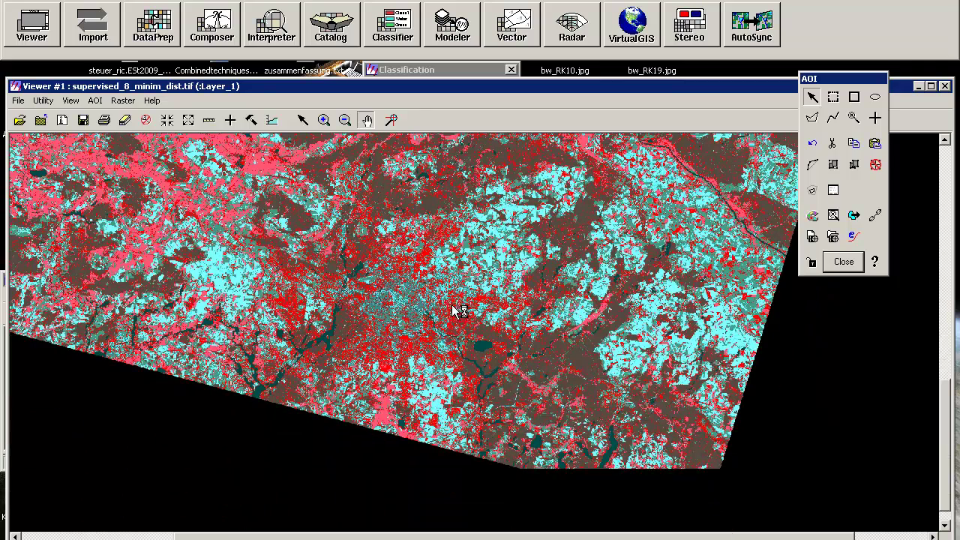
click(324, 120)
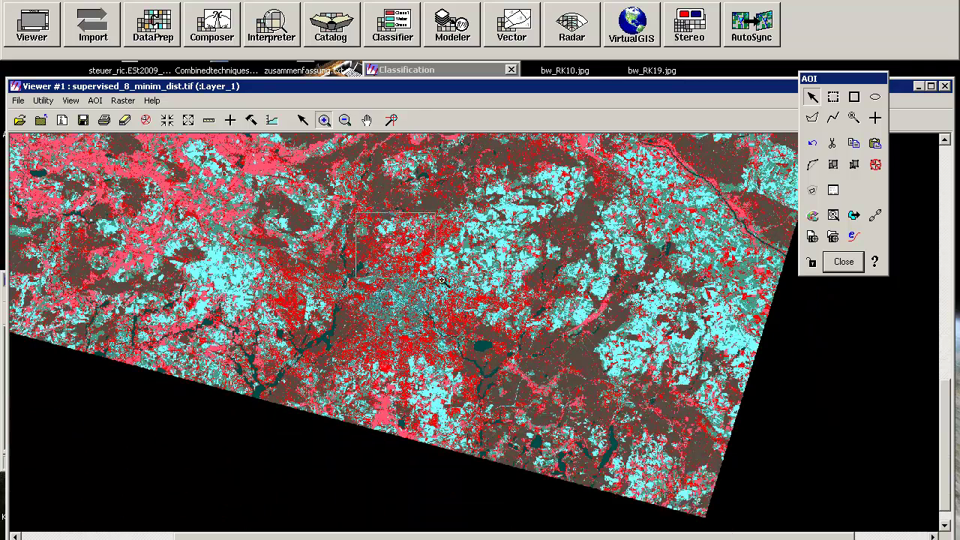
click(501, 323)
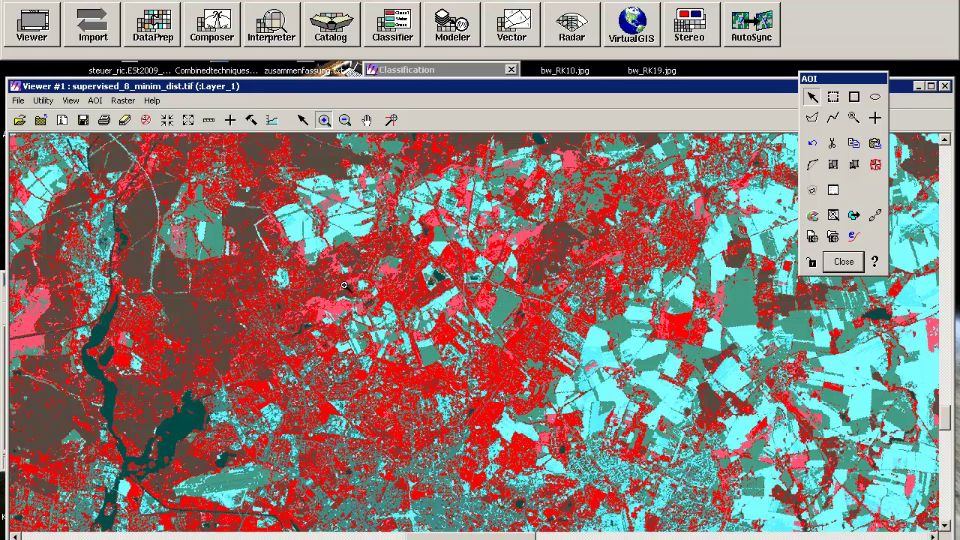
drag(82, 307, 272, 401)
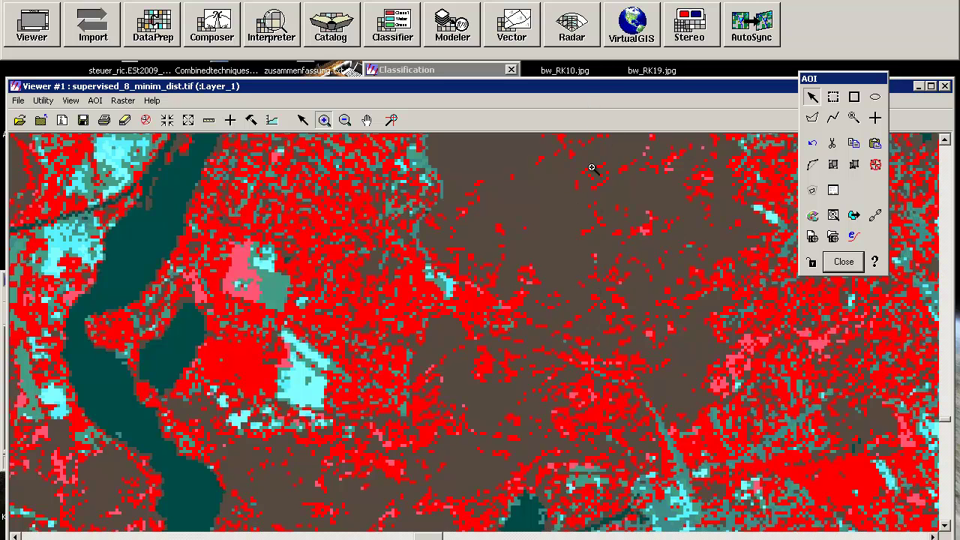
Move stack_2000_berlin.img above supervised_8 in Arrange Layers and apply the new order
click(18, 100)
mouse_move(71, 101)
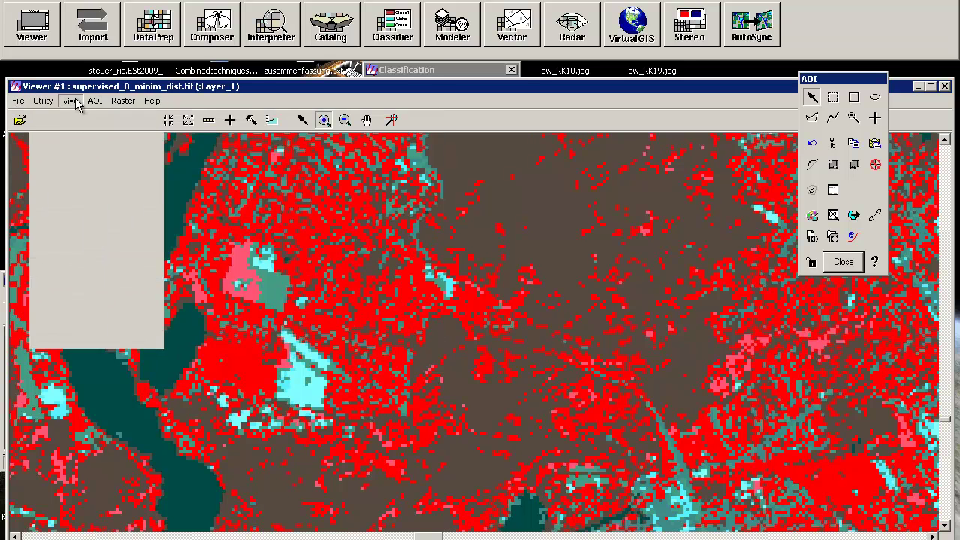
click(88, 117)
drag(116, 60, 120, 91)
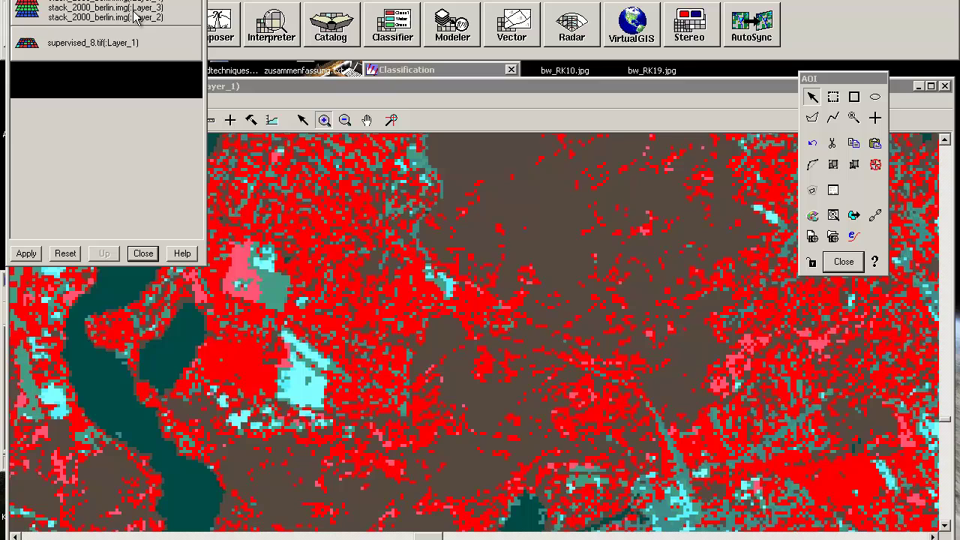
click(27, 253)
click(143, 253)
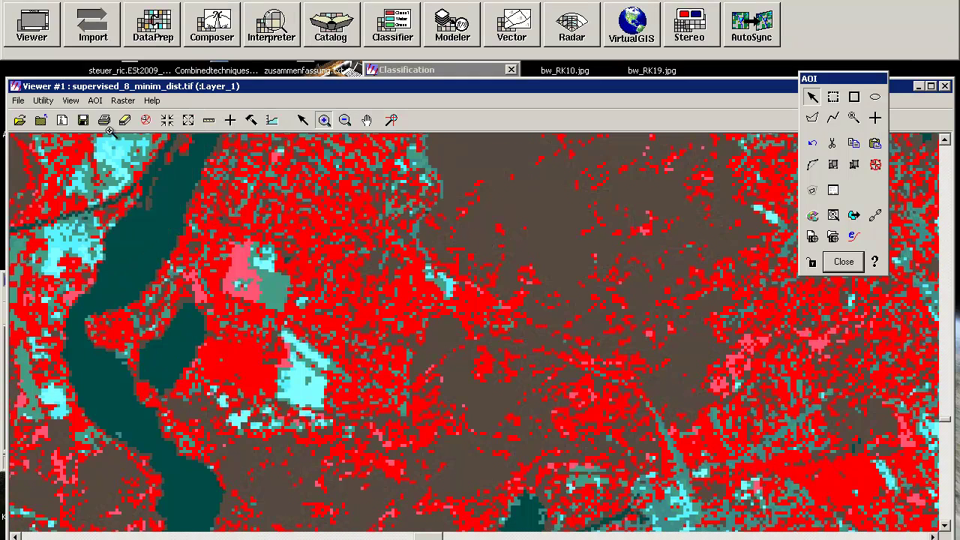
Fade between the classified map and the original image using Blend, then zoom out
click(71, 101)
mouse_move(43, 101)
click(56, 221)
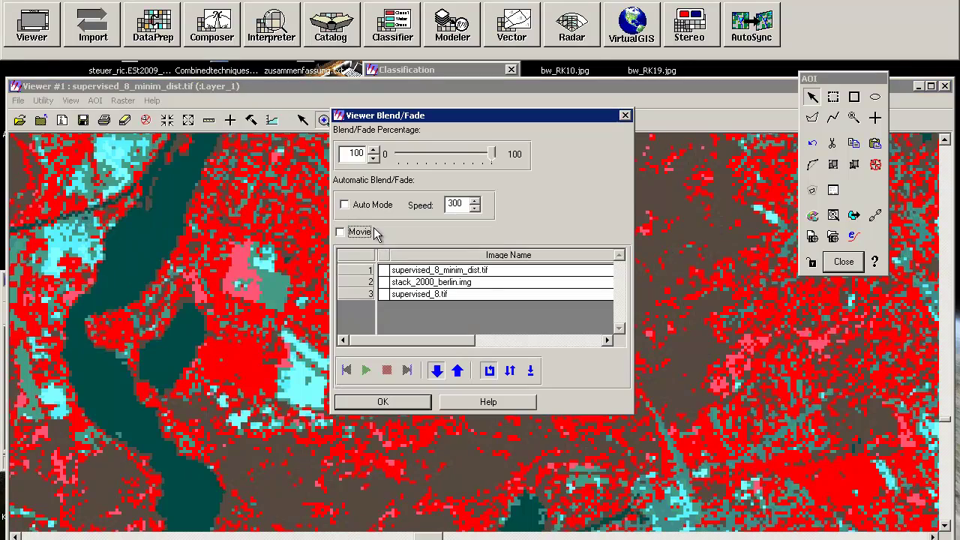
drag(486, 155, 405, 161)
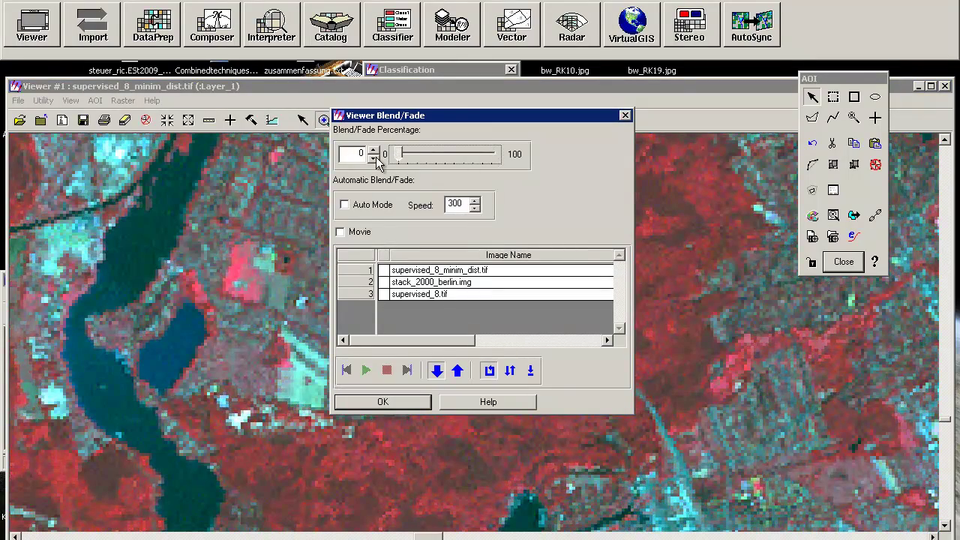
drag(475, 118, 243, 177)
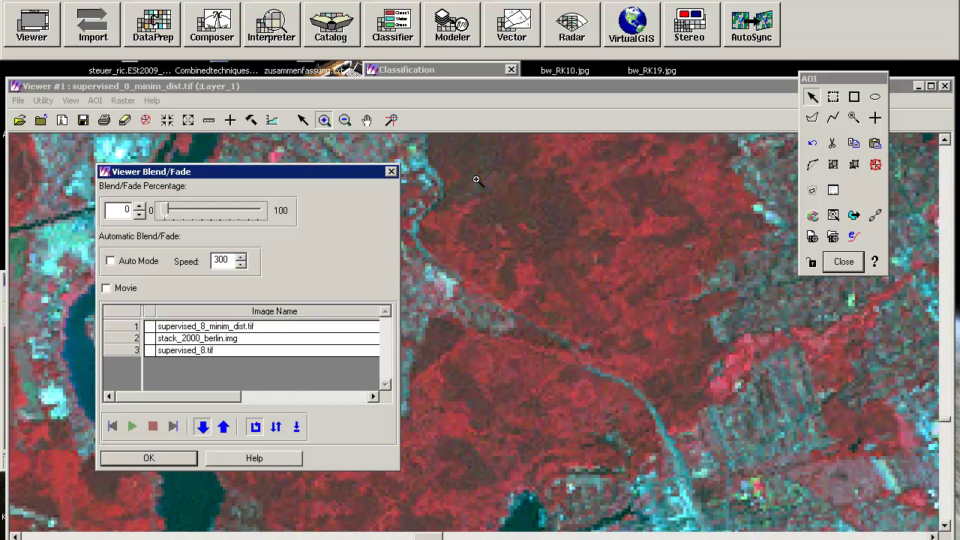
drag(168, 216, 285, 213)
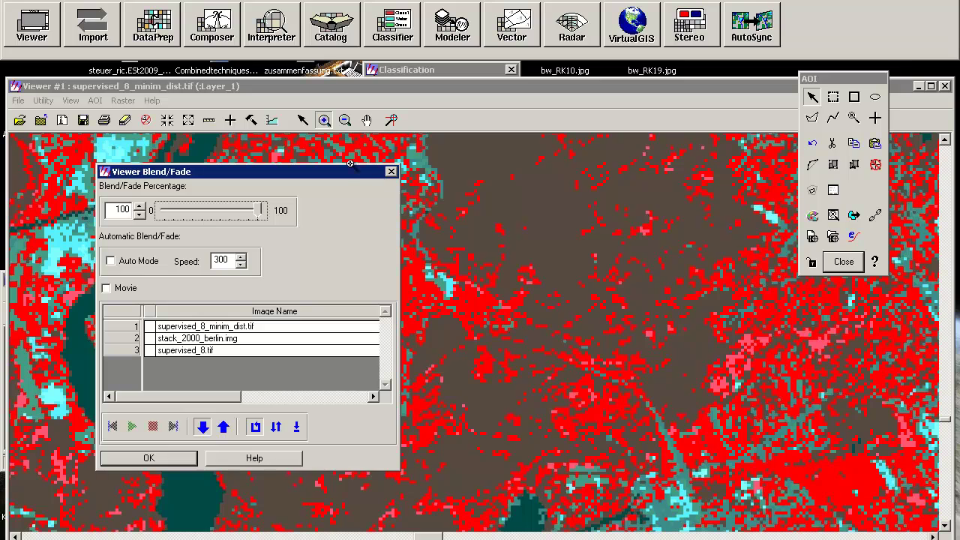
click(391, 171)
click(345, 120)
click(627, 310)
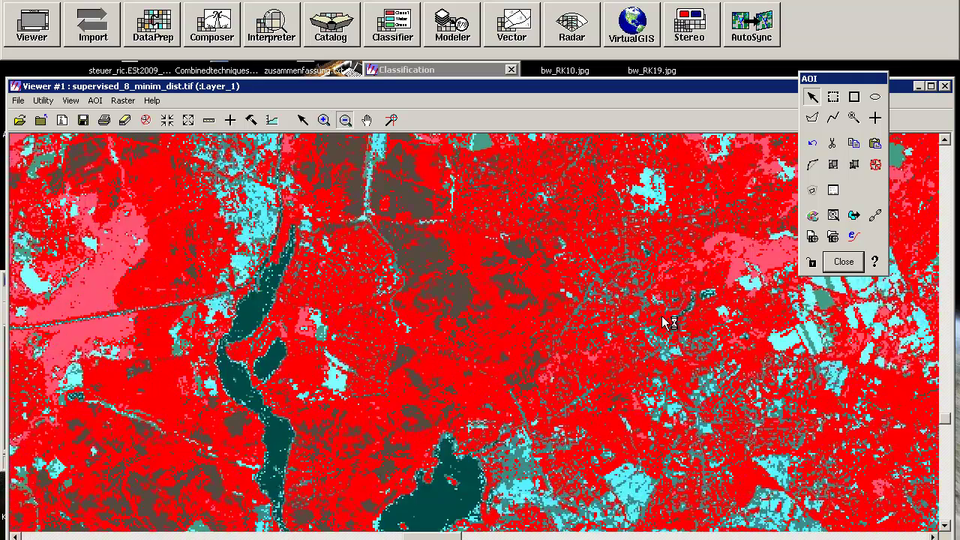